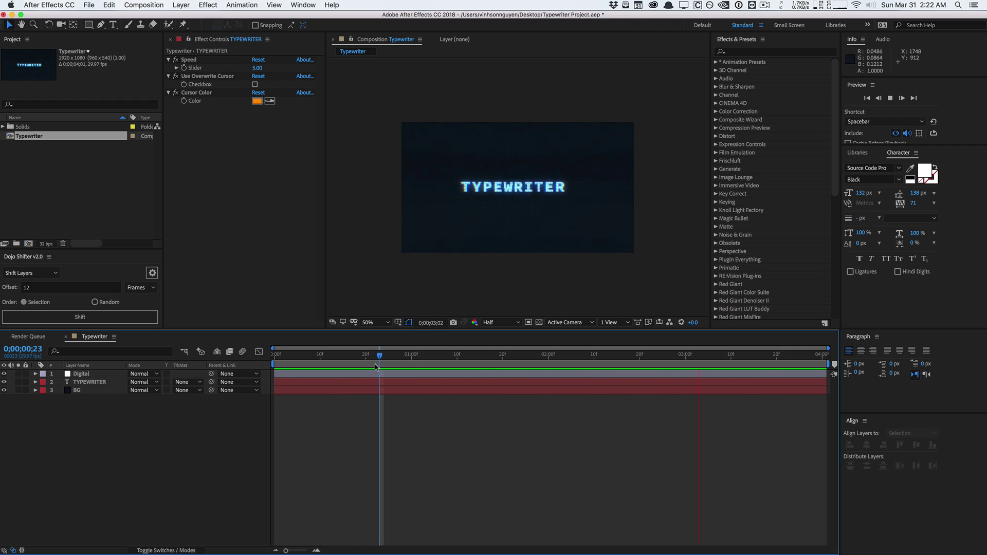
# Scrub the TYPEWRITER type-on back and forth between TYPE and TYPEWRITE
pyautogui.moveTo(381, 355); pyautogui.dragTo(411, 354)
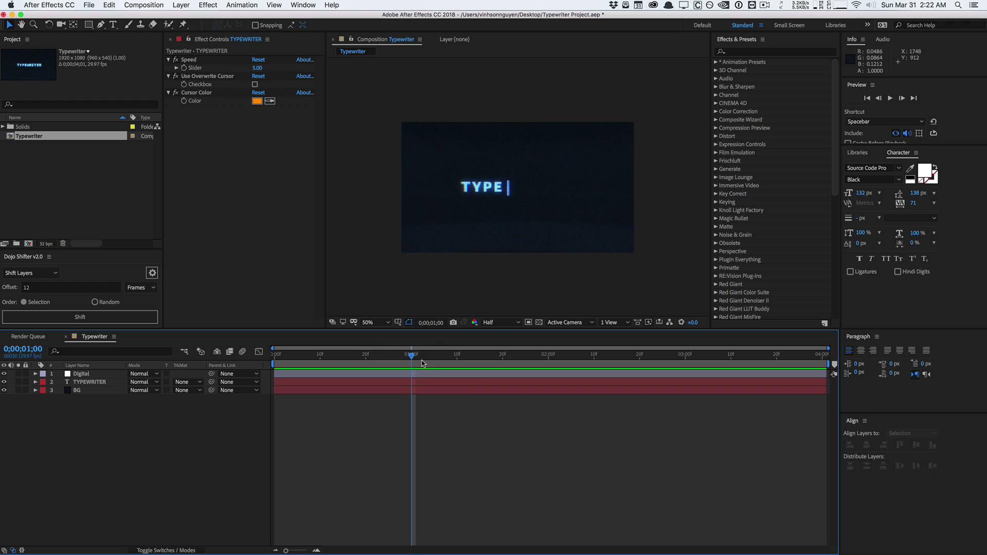
pyautogui.moveTo(411, 355); pyautogui.dragTo(633, 353)
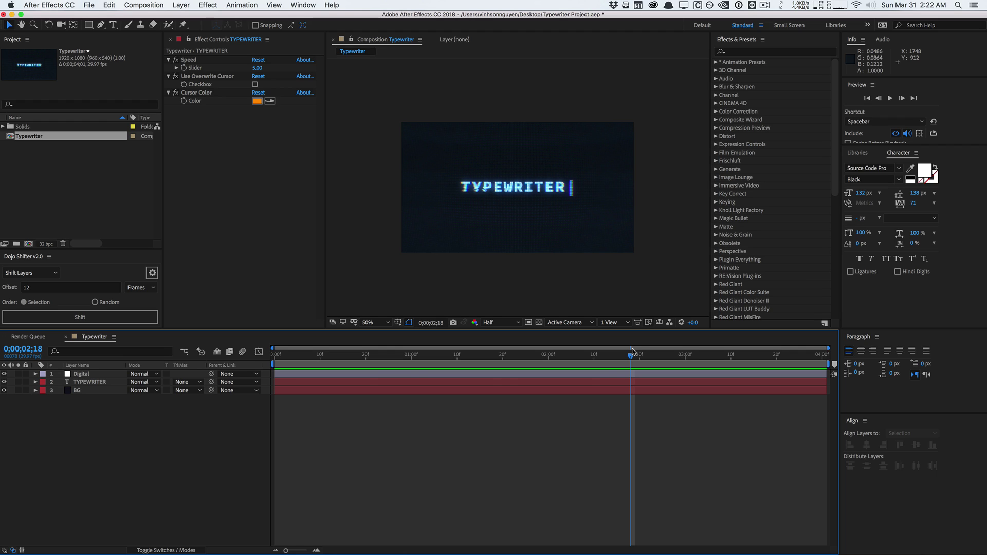
pyautogui.moveTo(548, 358); pyautogui.dragTo(411, 355)
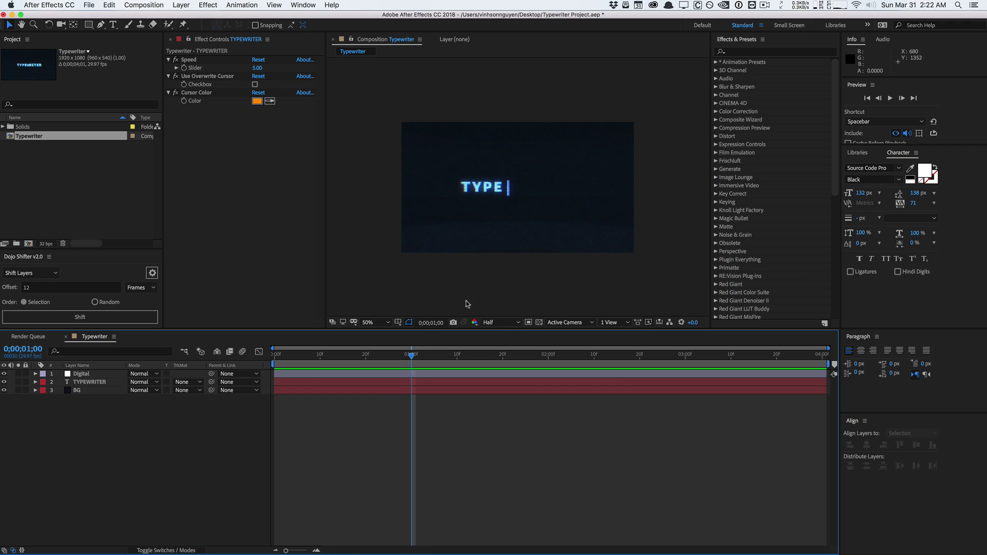
pyautogui.moveTo(408, 354); pyautogui.dragTo(650, 353)
pyautogui.click(97, 382)
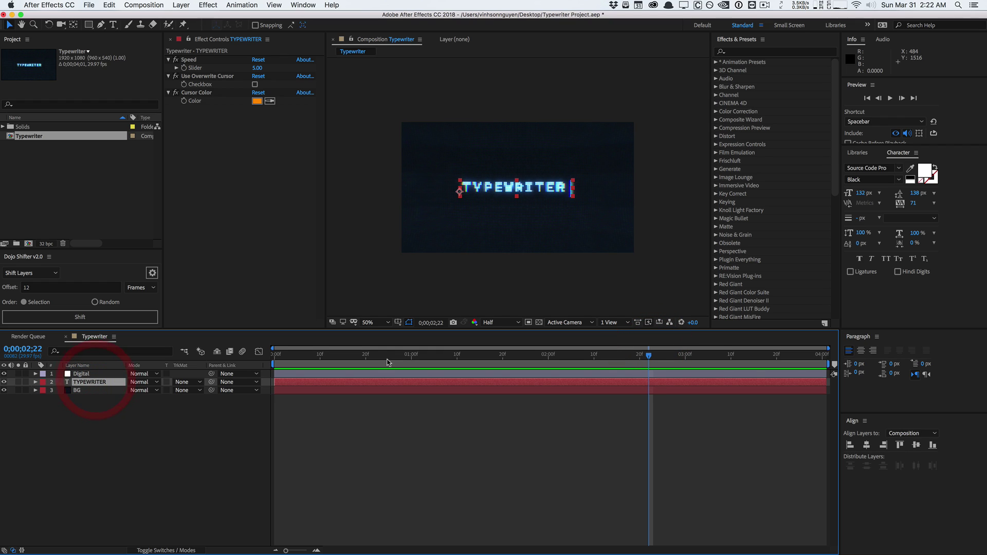
pyautogui.moveTo(412, 354); pyautogui.dragTo(512, 354)
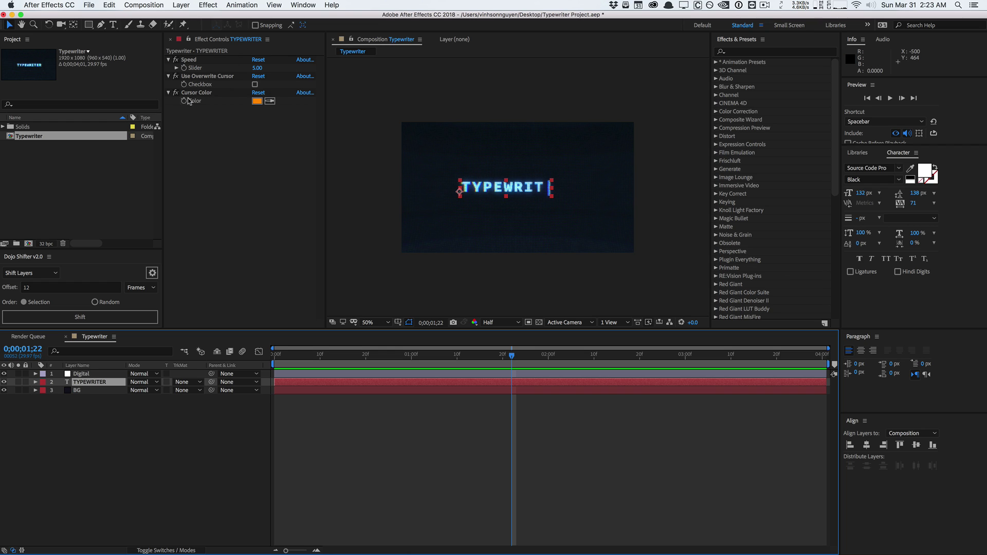
# Turn on Use Overwrite Cursor and preview the typing with the underscore cursor
pyautogui.click(551, 278)
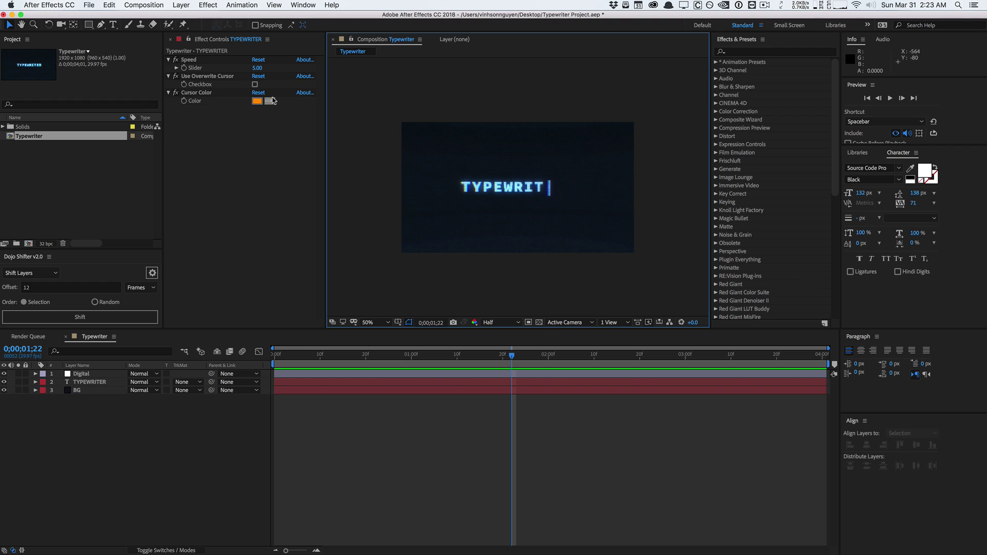
pyautogui.click(254, 85)
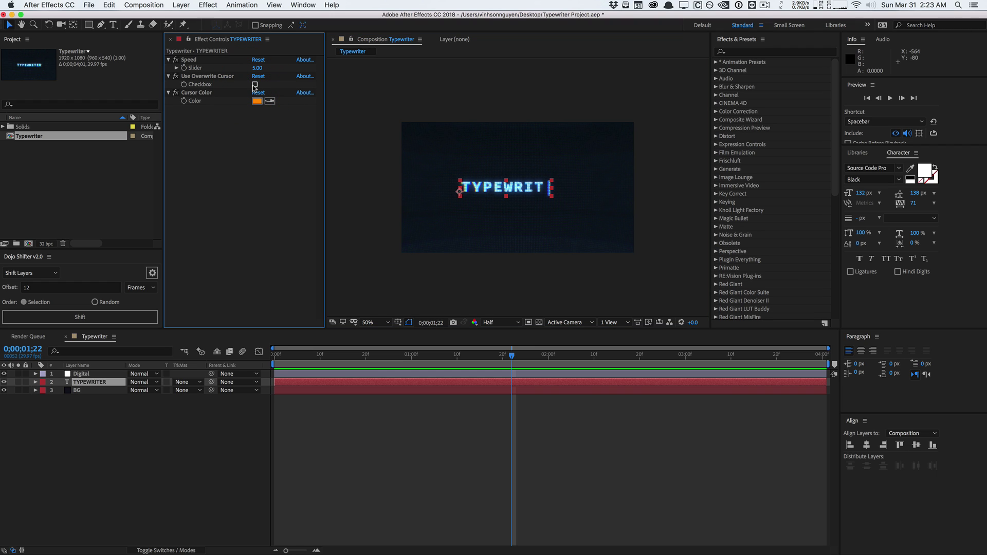
pyautogui.click(254, 84)
pyautogui.click(203, 459)
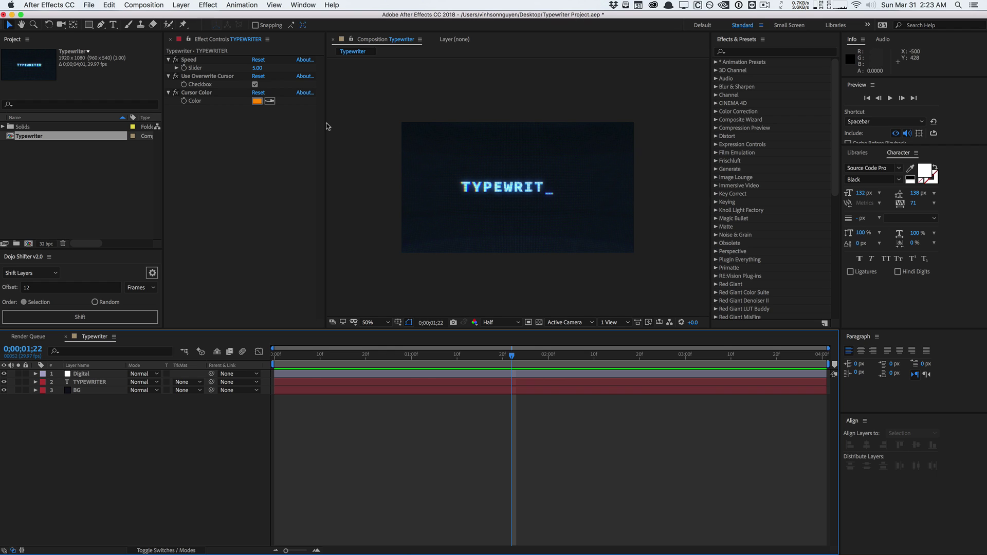
pyautogui.press('space')
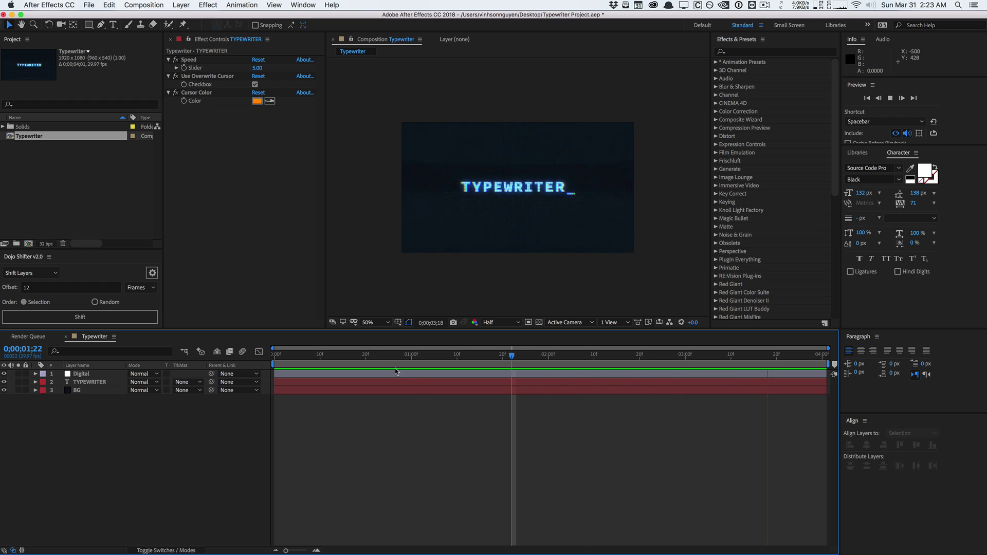
pyautogui.click(414, 358)
pyautogui.press('space')
# Turn Use Overwrite Cursor back off and move the type-on to TYPEWRI
pyautogui.click(256, 85)
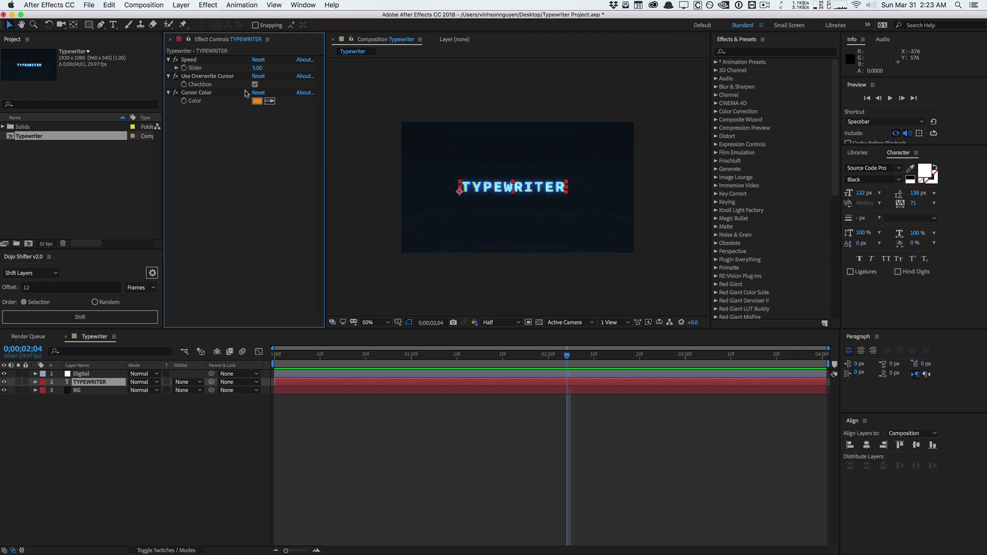
pyautogui.click(255, 84)
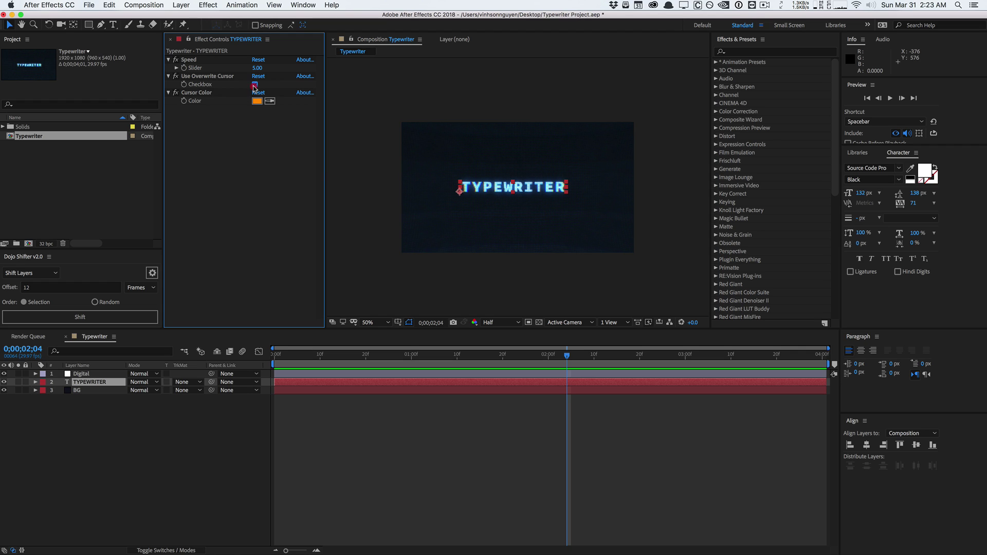
pyautogui.click(210, 96)
pyautogui.click(535, 295)
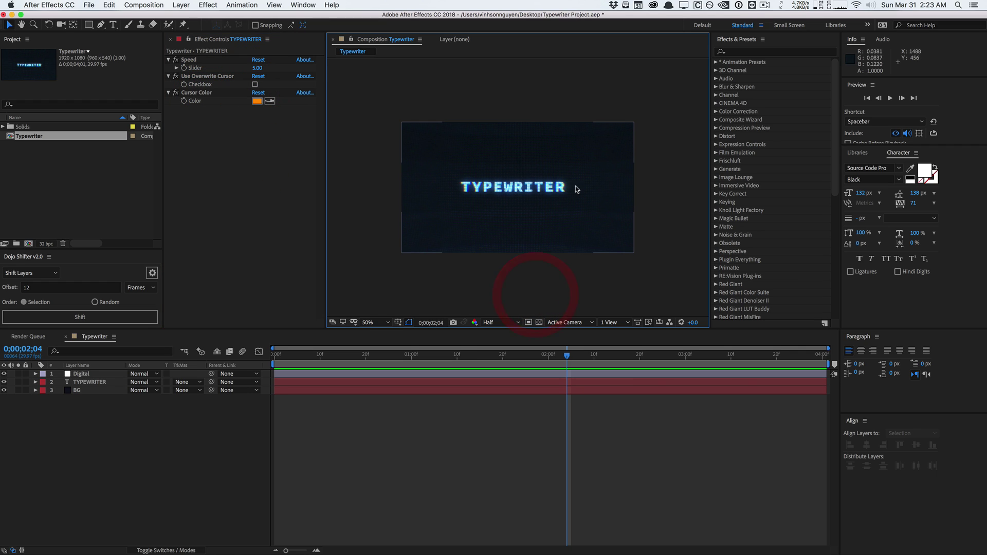
pyautogui.moveTo(482, 358)
pyautogui.mouseDown()
pyautogui.moveTo(380, 355)
pyautogui.moveTo(492, 347)
pyautogui.mouseUp()
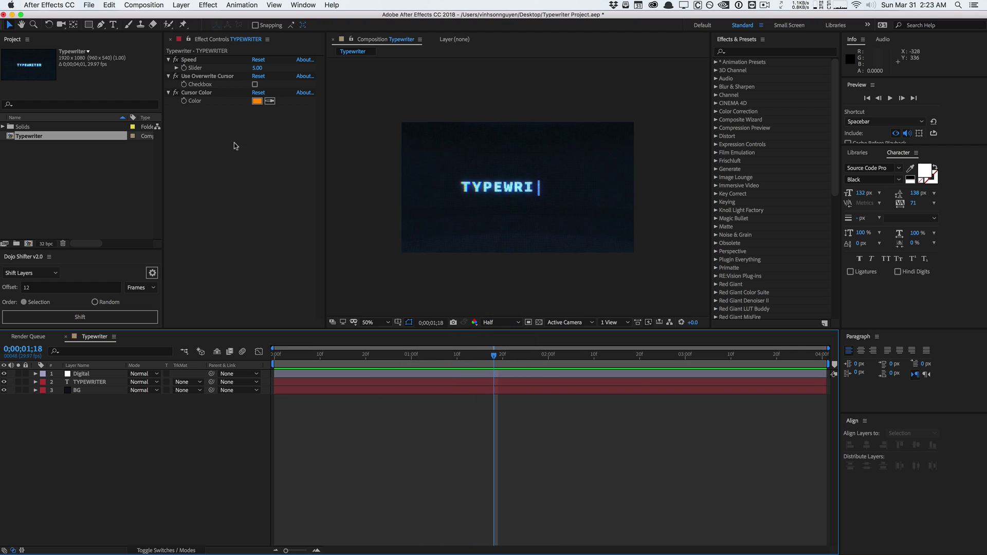
# Reveal the TYPEWRITER layer's expressions with EE and open the Source Text expression
pyautogui.click(92, 382)
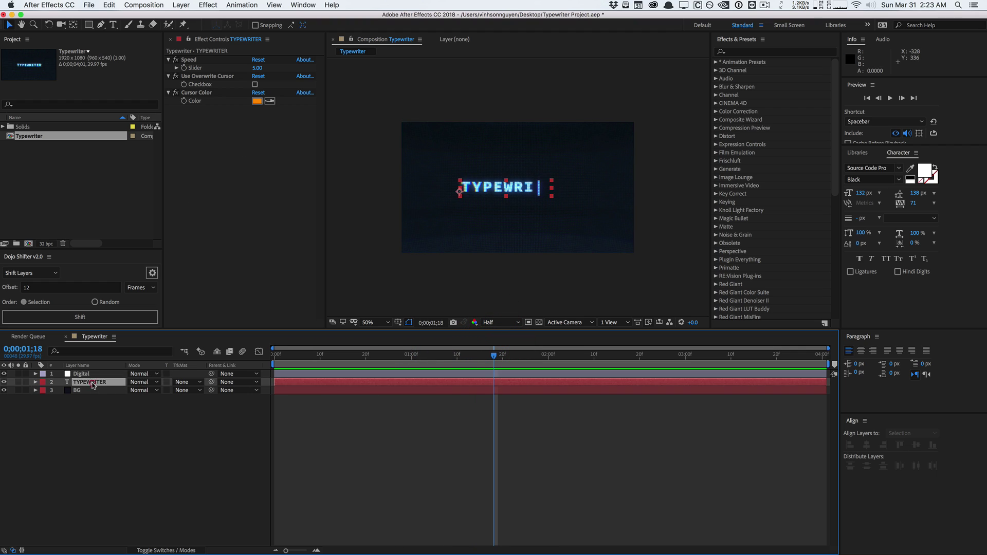
pyautogui.press('e')
pyautogui.press('e')
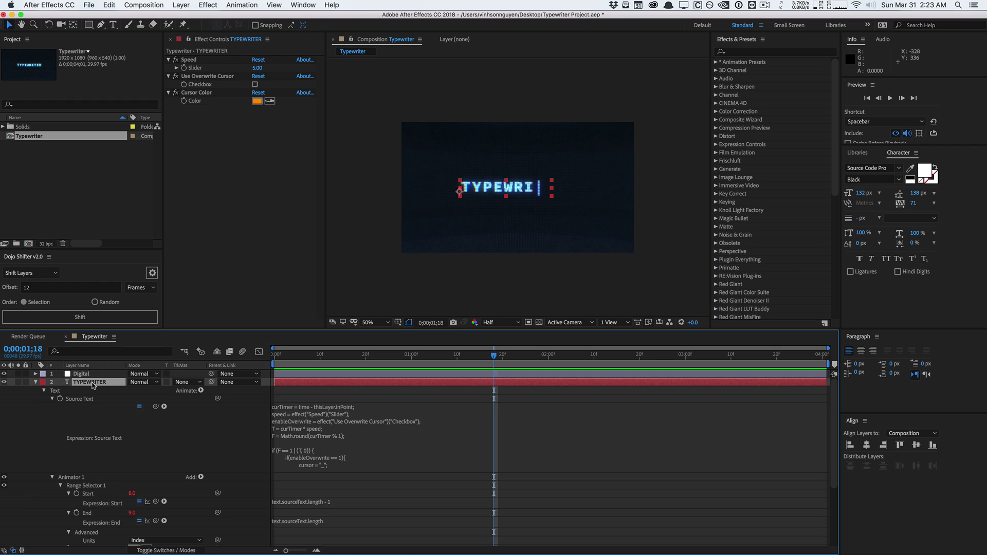
pyautogui.scroll(-3, 343, 423)
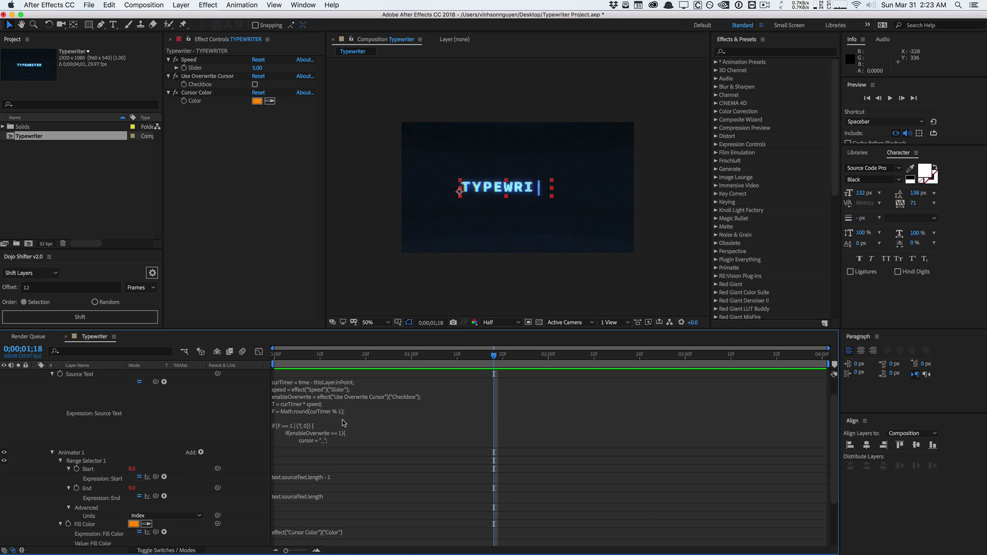
pyautogui.scroll(3, 343, 423)
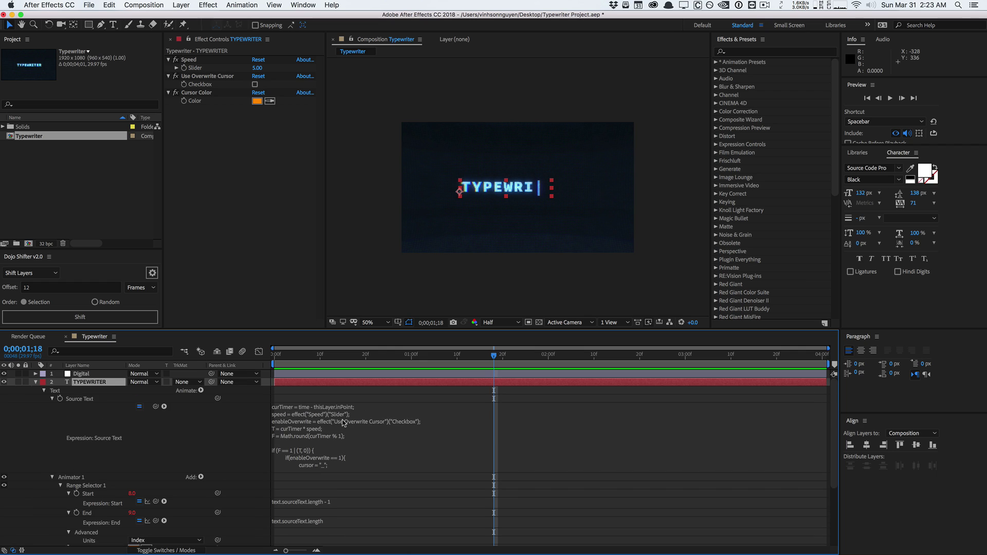
pyautogui.click(340, 421)
pyautogui.click(339, 421)
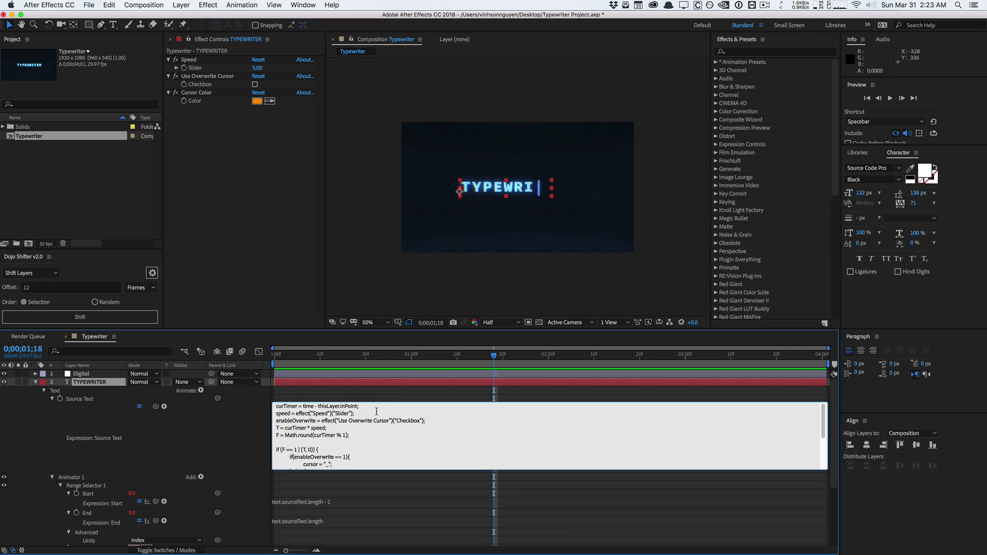
# Walk through the speed, enableOverwrite and T = curTimer * speed lines of the expression
pyautogui.click(377, 413)
pyautogui.click(312, 421)
pyautogui.moveTo(441, 419); pyautogui.dragTo(250, 369)
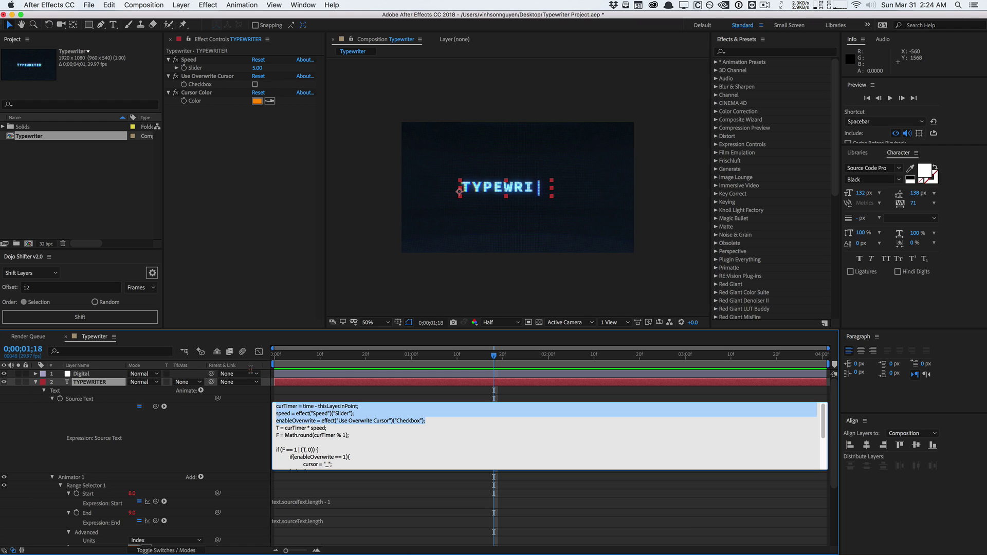
pyautogui.click(337, 429)
pyautogui.moveTo(336, 428); pyautogui.dragTo(267, 429)
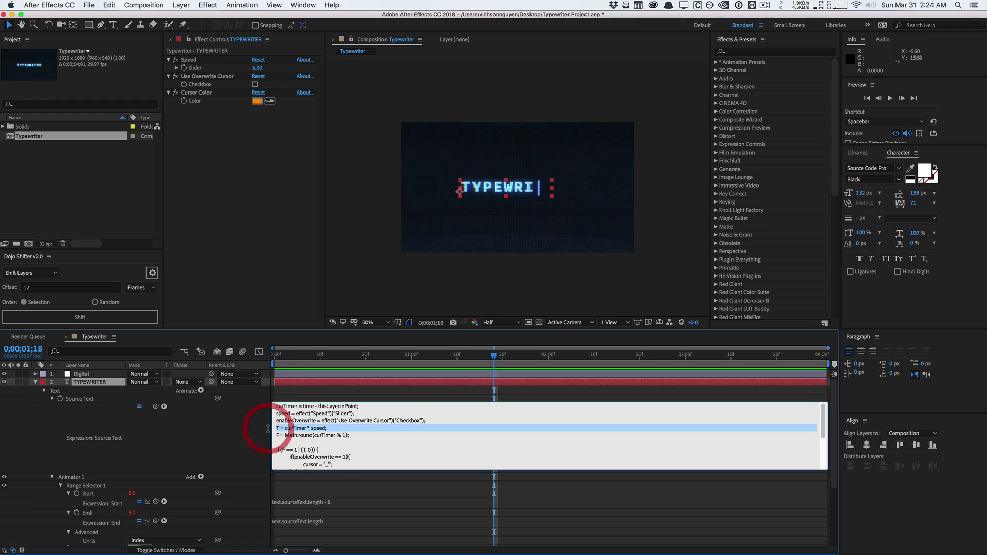
pyautogui.click(299, 432)
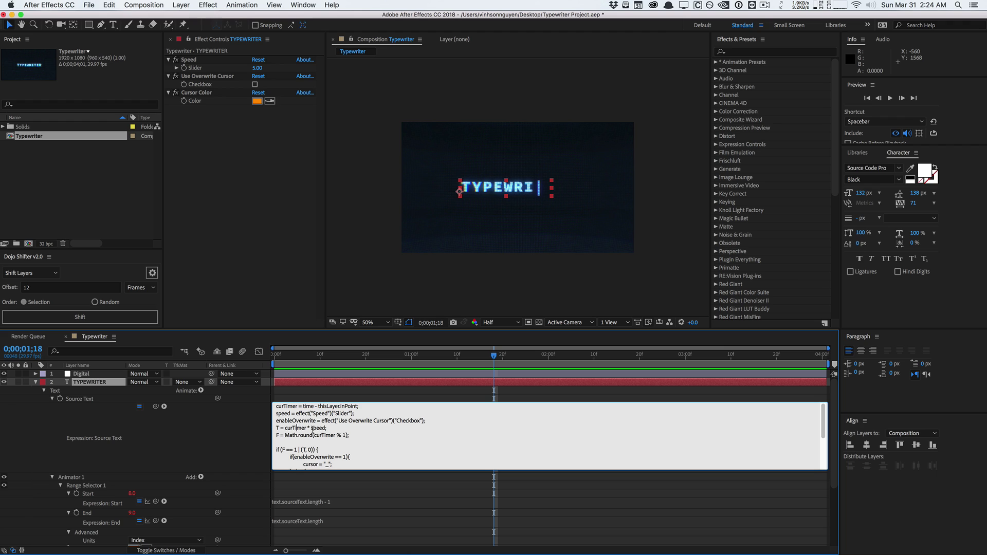
pyautogui.moveTo(329, 428); pyautogui.dragTo(259, 424)
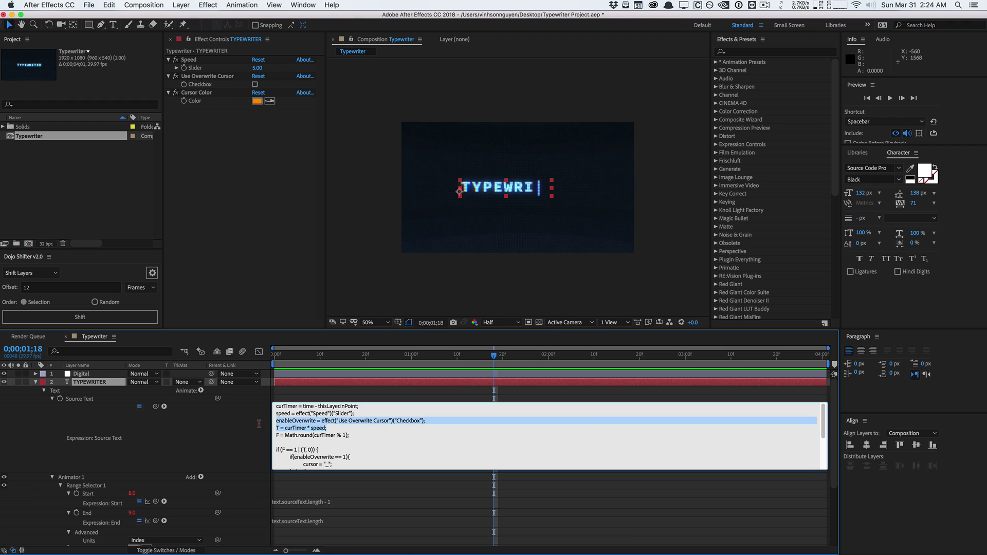
pyautogui.click(359, 440)
# Scroll through the expression and highlight curTimer % 1 inside the rounding
pyautogui.scroll(-1, 339, 434)
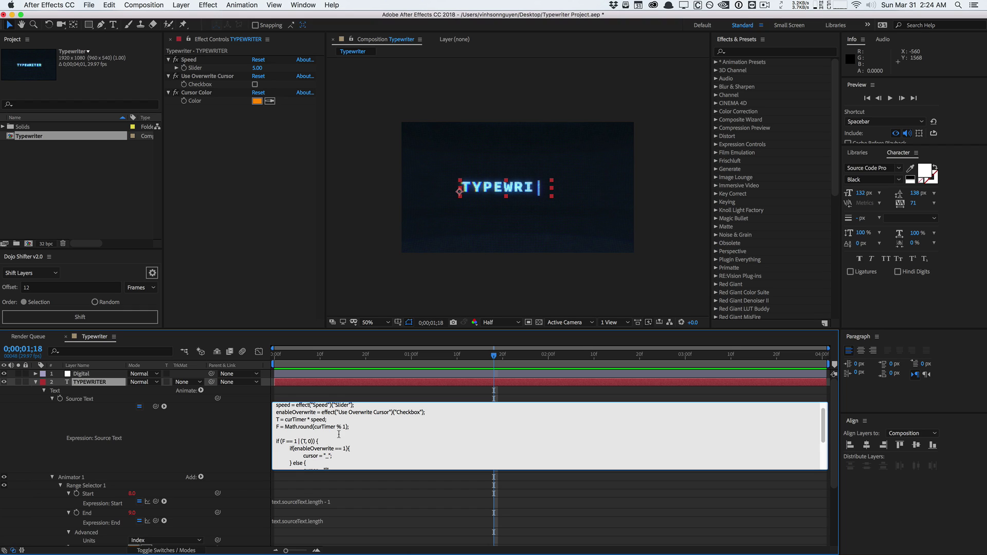
pyautogui.scroll(-2, 348, 431)
pyautogui.scroll(-1, 334, 438)
pyautogui.scroll(2, 332, 437)
pyautogui.scroll(1, 279, 425)
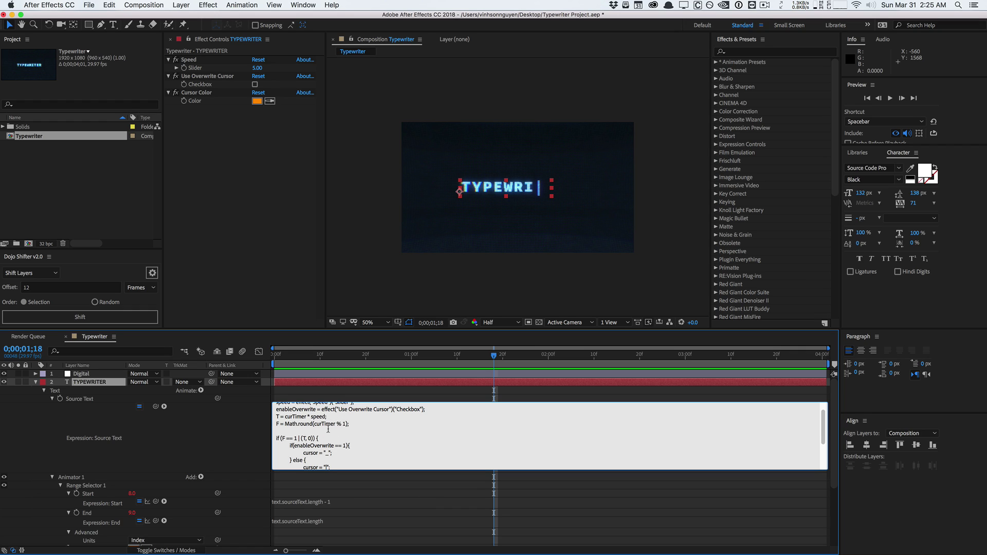
pyautogui.moveTo(313, 424); pyautogui.dragTo(349, 425)
# Fill in the if/else cursor branches ending with substr(0, T) + cursor, then review
pyautogui.scroll(-1, 339, 432)
pyautogui.click(340, 432)
pyautogui.scroll(-2, 329, 434)
pyautogui.scroll(-1, 324, 435)
pyautogui.moveTo(276, 410)
pyautogui.mouseDown()
pyautogui.moveTo(337, 451)
pyautogui.moveTo(353, 440)
pyautogui.moveTo(284, 409)
pyautogui.mouseUp()
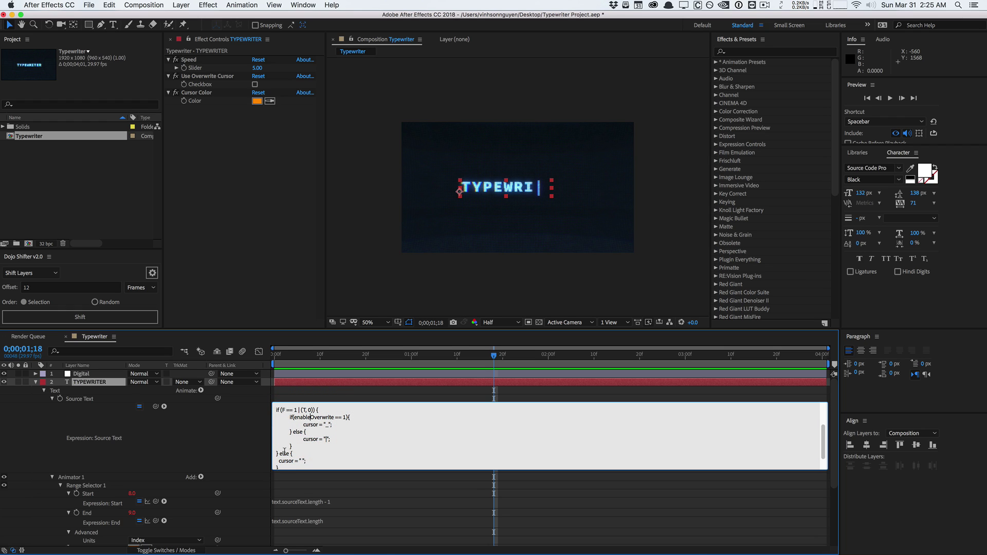
pyautogui.scroll(1, 284, 451)
pyautogui.scroll(1, 284, 451)
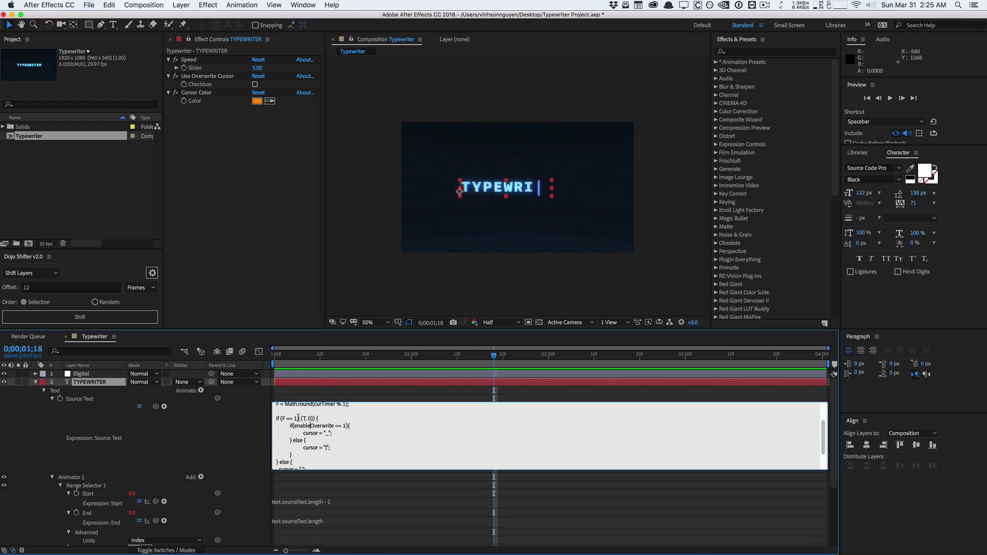
pyautogui.scroll(-1, 299, 418)
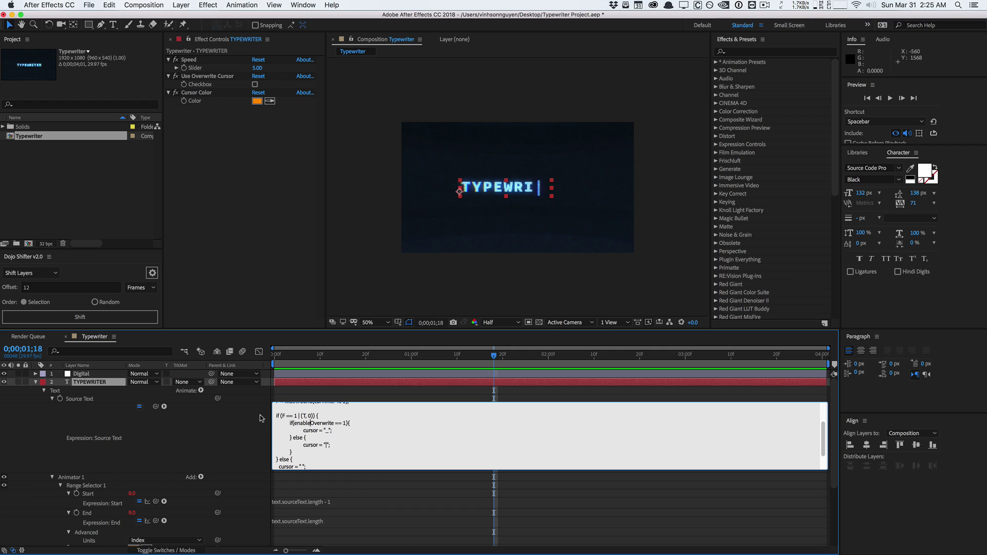
pyautogui.scroll(-1, 307, 435)
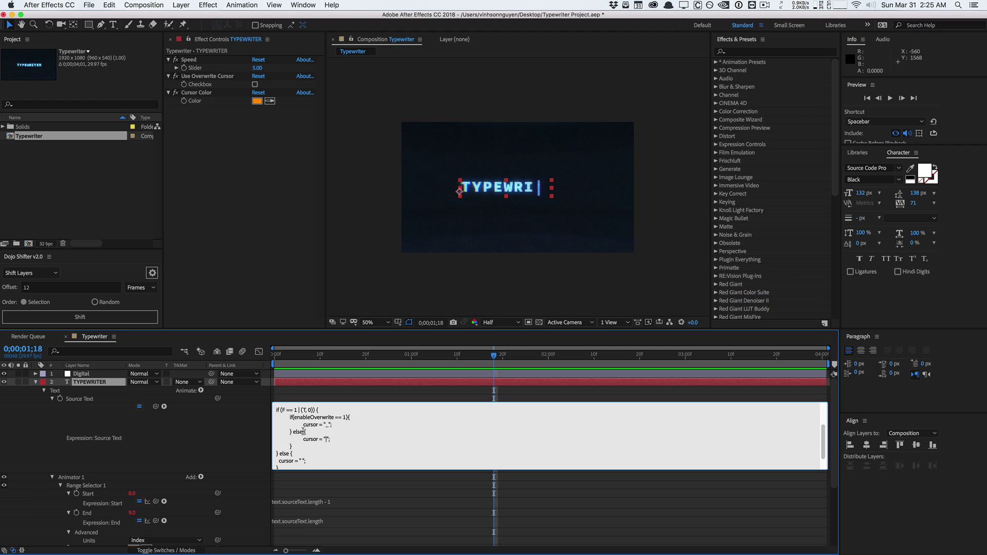
pyautogui.scroll(-3, 303, 431)
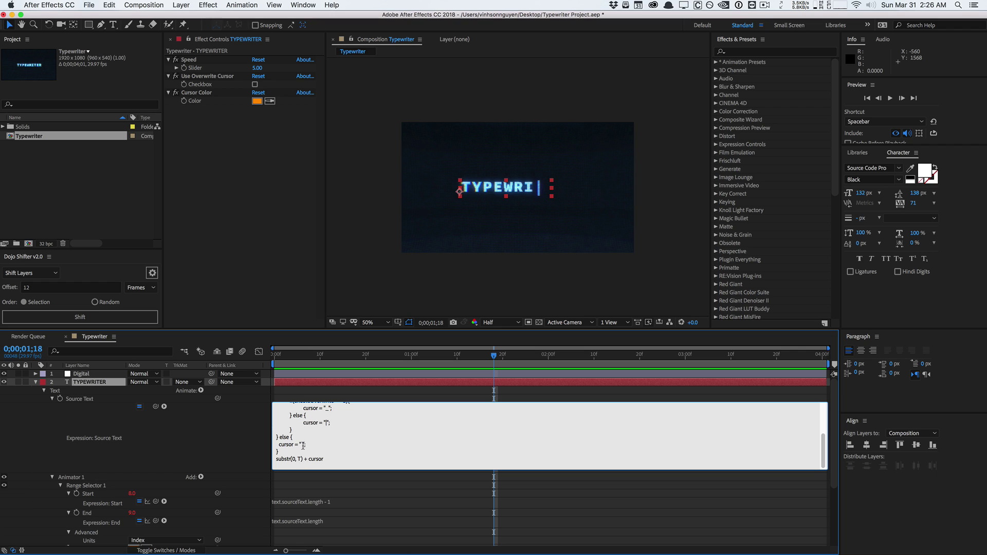
# Put a space inside the empty cursor = "" quotes in the Source Text expression
pyautogui.moveTo(315, 356); pyautogui.dragTo(426, 358)
pyautogui.click(330, 411)
pyautogui.scroll(-5, 308, 437)
pyautogui.click(304, 444)
pyautogui.click(292, 452)
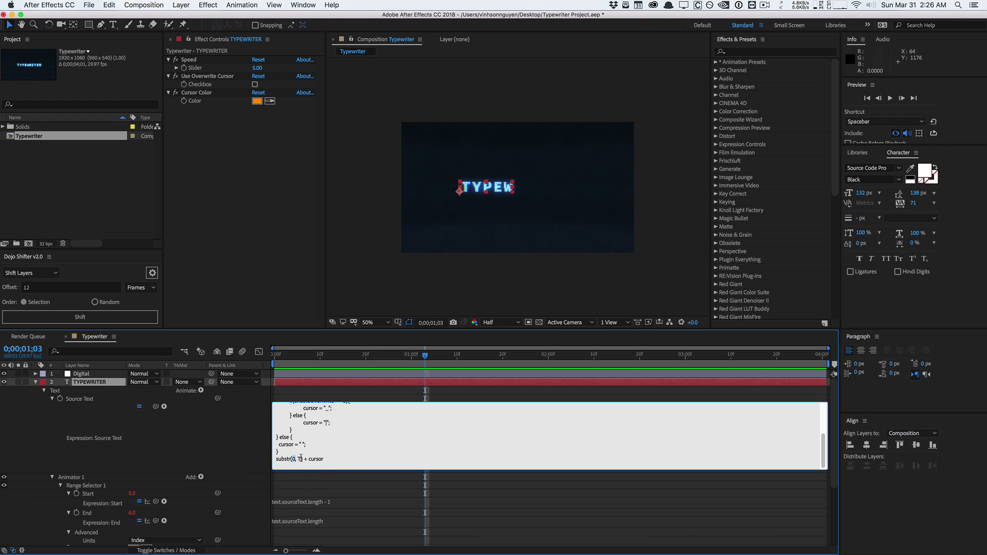
# Check the opening frames from the composition start for the first cursor
pyautogui.click(274, 354)
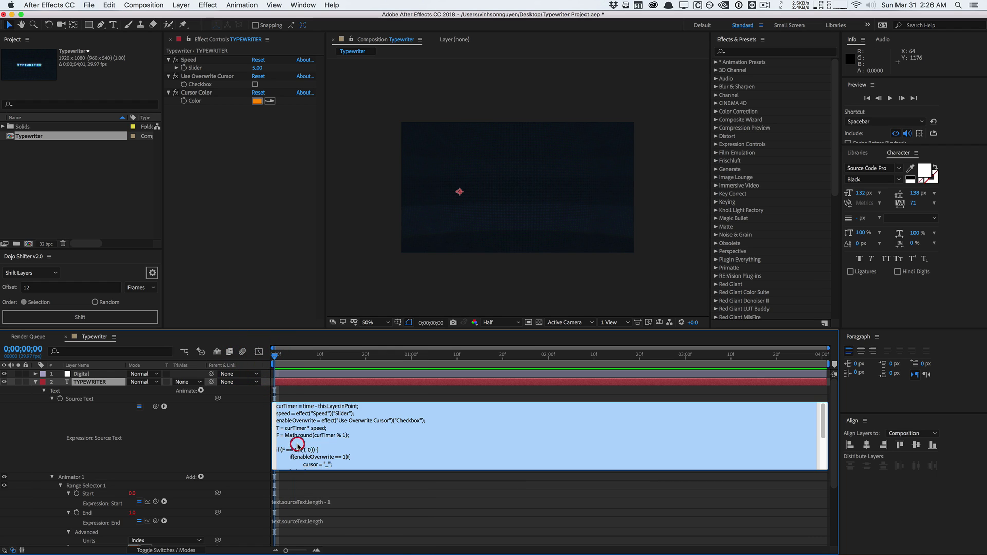
pyautogui.click(298, 443)
pyautogui.scroll(-3, 298, 442)
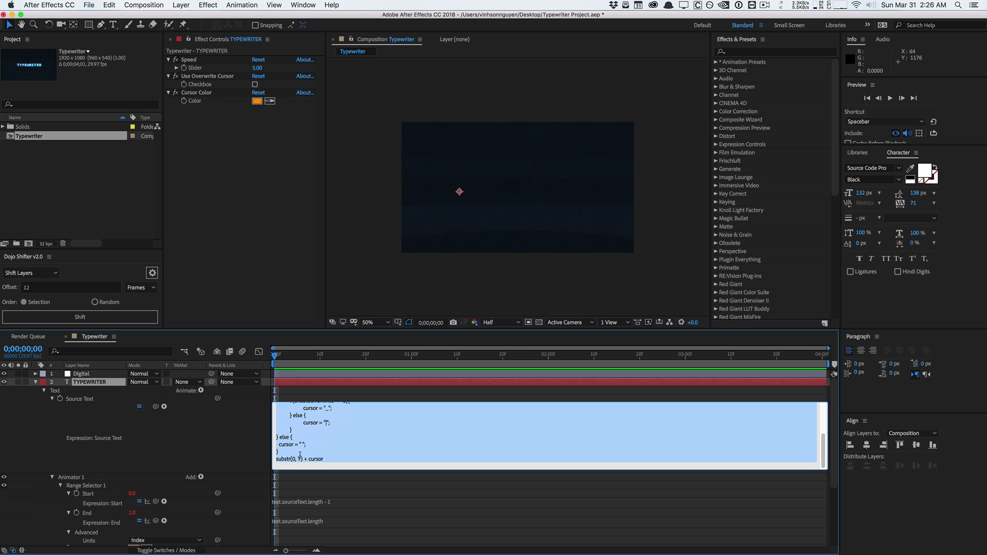
pyautogui.moveTo(288, 356); pyautogui.dragTo(302, 357)
pyautogui.click(321, 440)
pyautogui.scroll(-2, 303, 427)
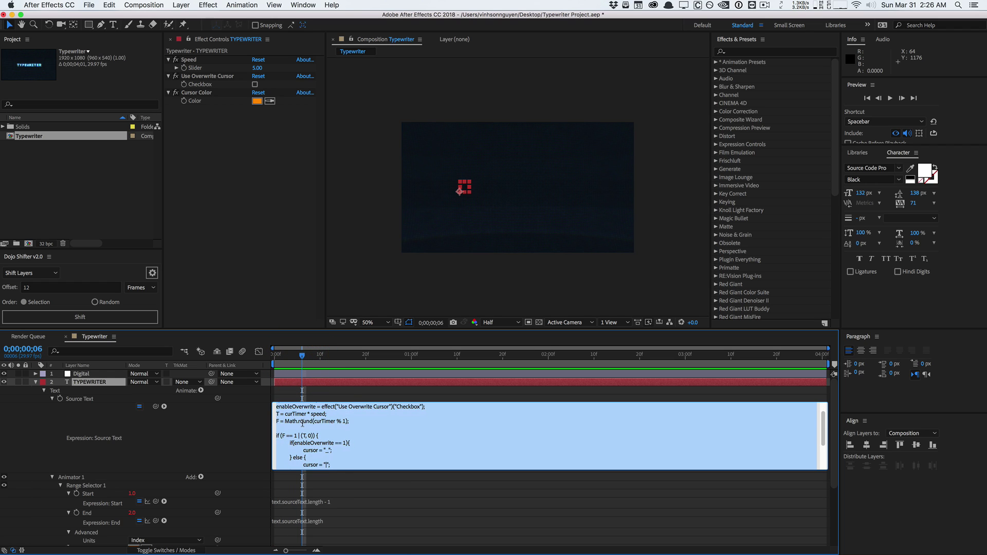
pyautogui.scroll(-3, 304, 442)
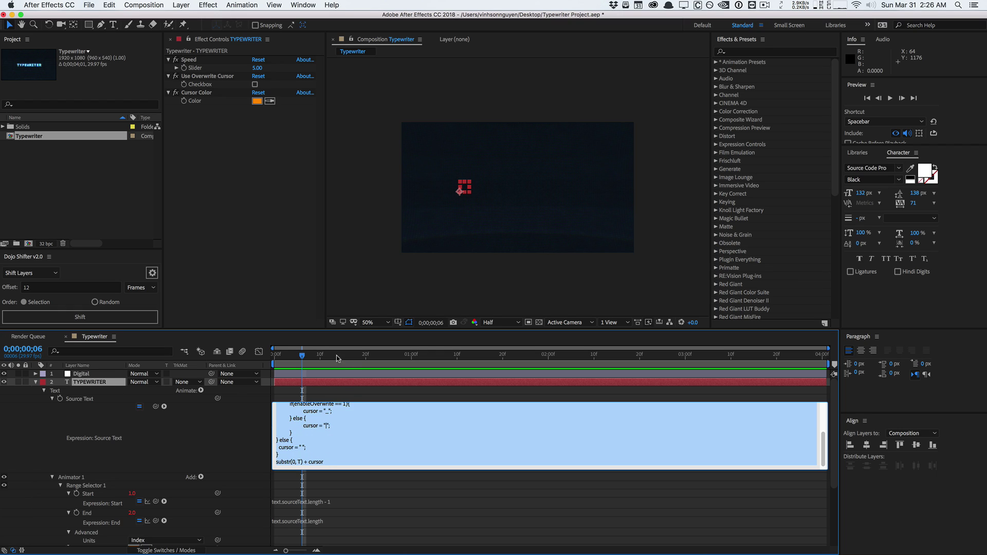
# Add a semicolon after the final substr(0, T) + cursor line
pyautogui.moveTo(303, 357); pyautogui.dragTo(580, 357)
pyautogui.click(409, 430)
pyautogui.click(326, 458)
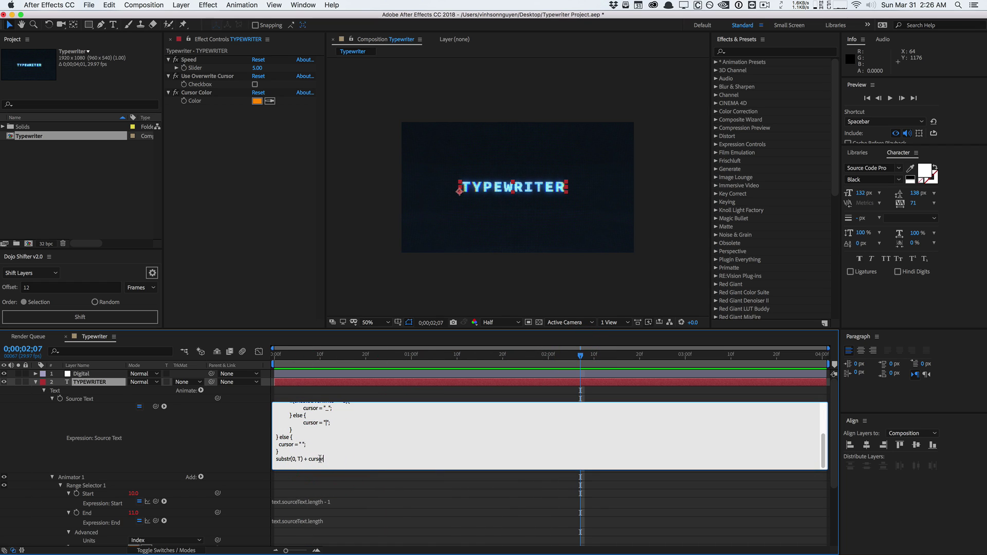
pyautogui.scroll(1, 323, 442)
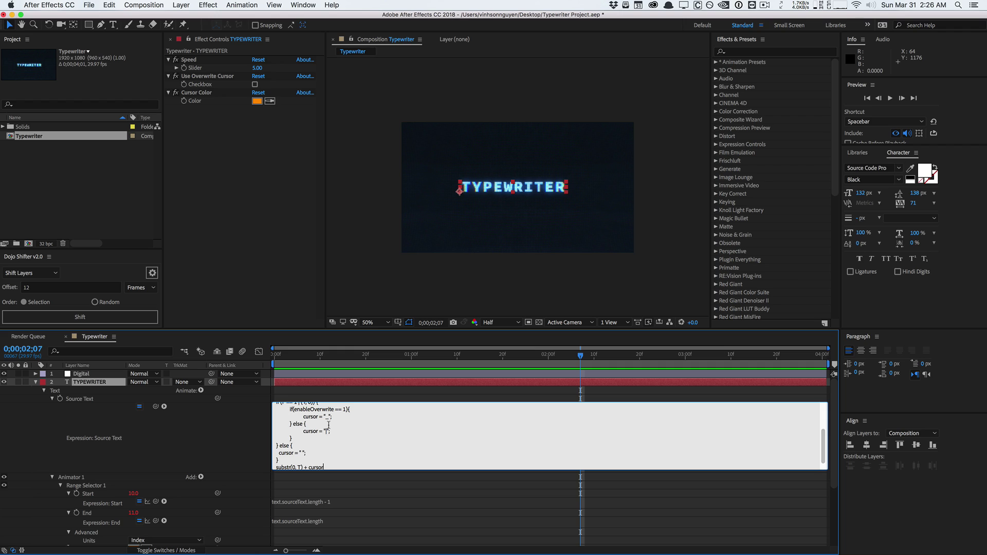
pyautogui.scroll(2, 329, 425)
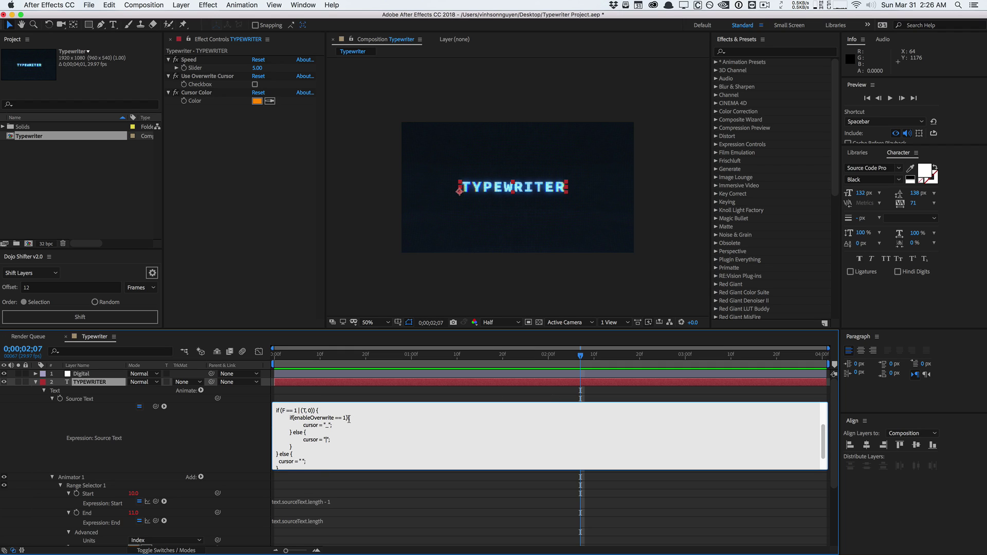
pyautogui.scroll(-2, 307, 433)
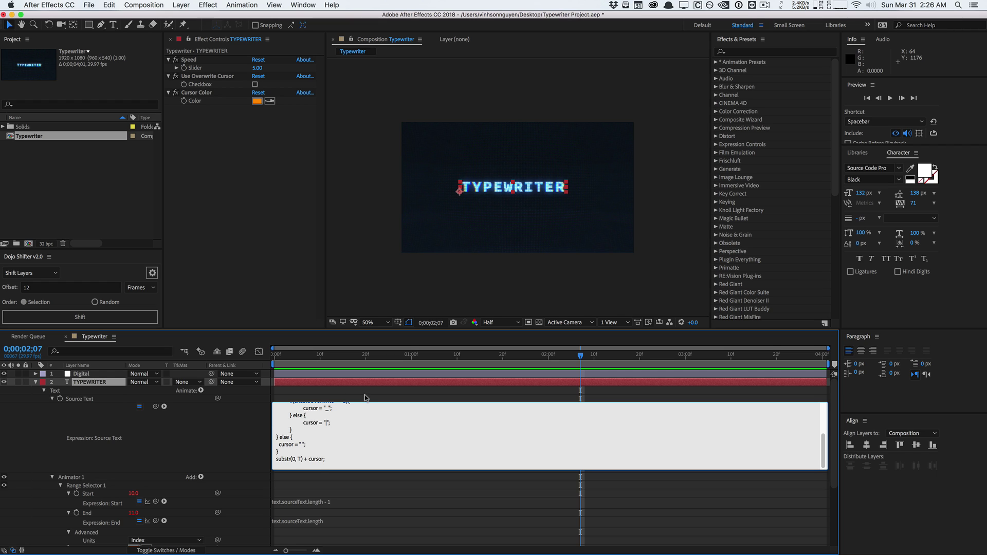
# Scrub to 0;00;02;23 to check the cursor bar after TYPEWRITER
pyautogui.moveTo(413, 355); pyautogui.dragTo(567, 356)
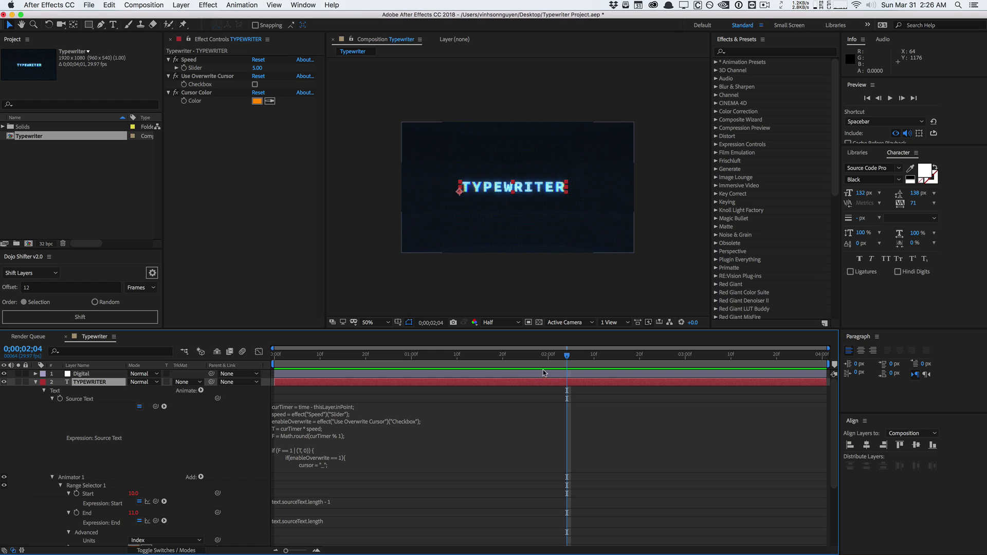
pyautogui.click(639, 353)
pyautogui.moveTo(640, 353); pyautogui.dragTo(654, 353)
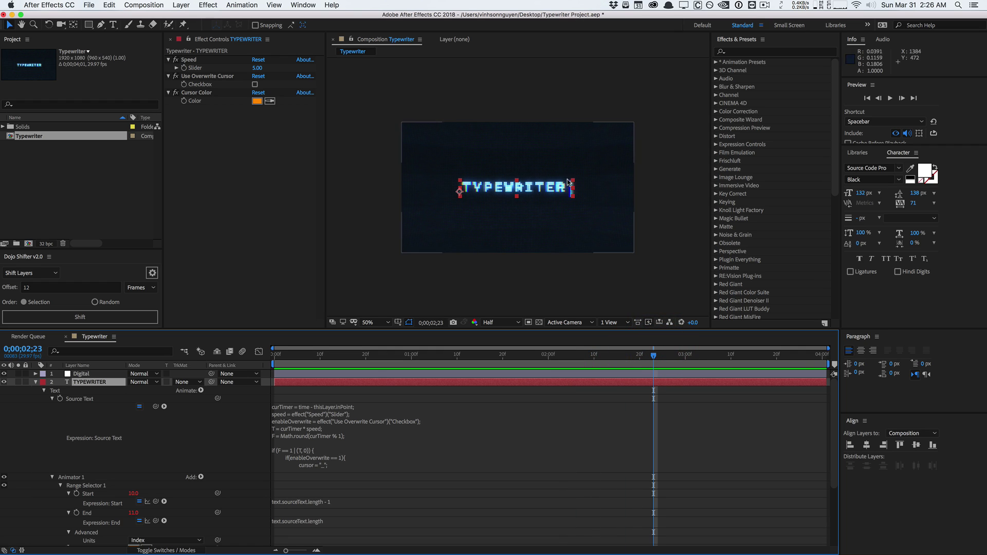
pyautogui.click(599, 88)
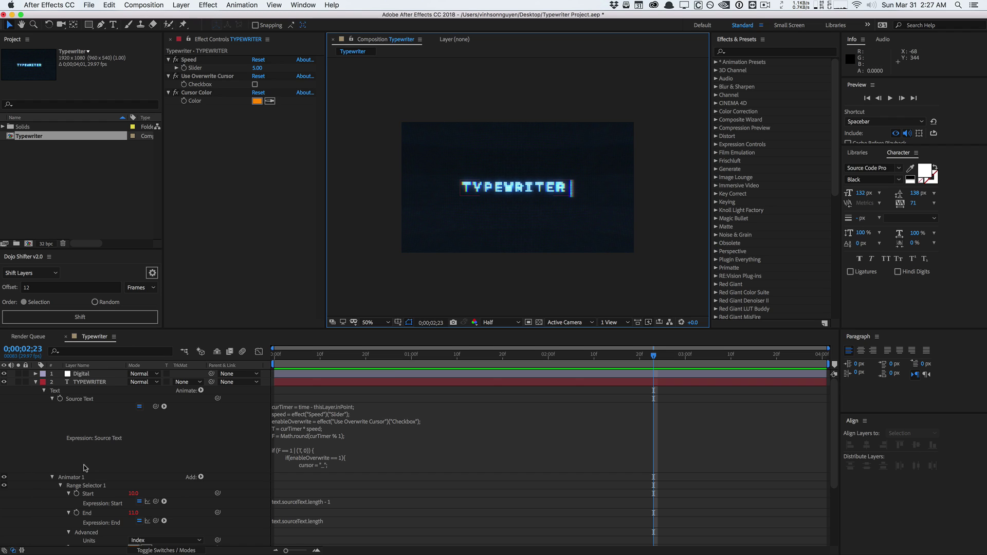
pyautogui.scroll(-1, 85, 468)
pyautogui.scroll(-3, 85, 468)
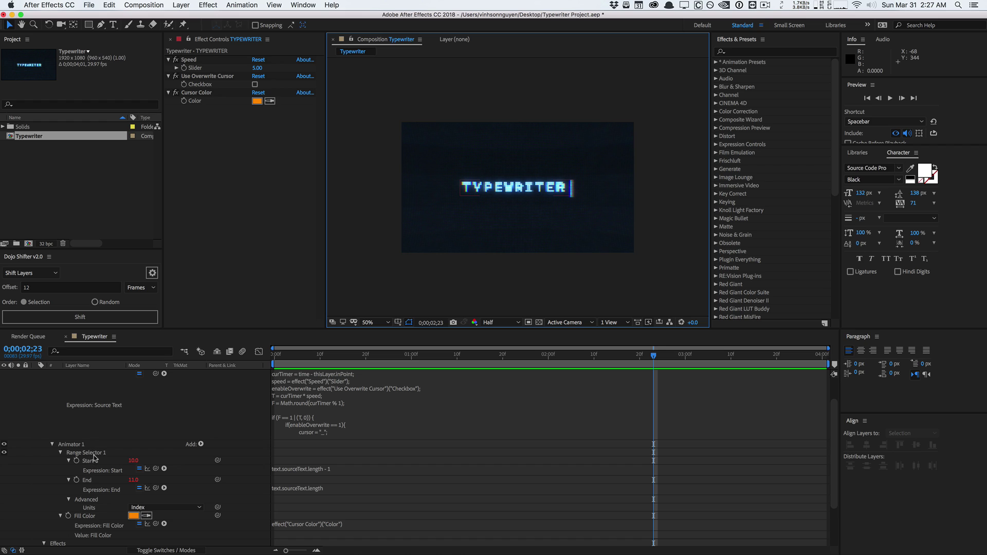
pyautogui.scroll(-3, 95, 456)
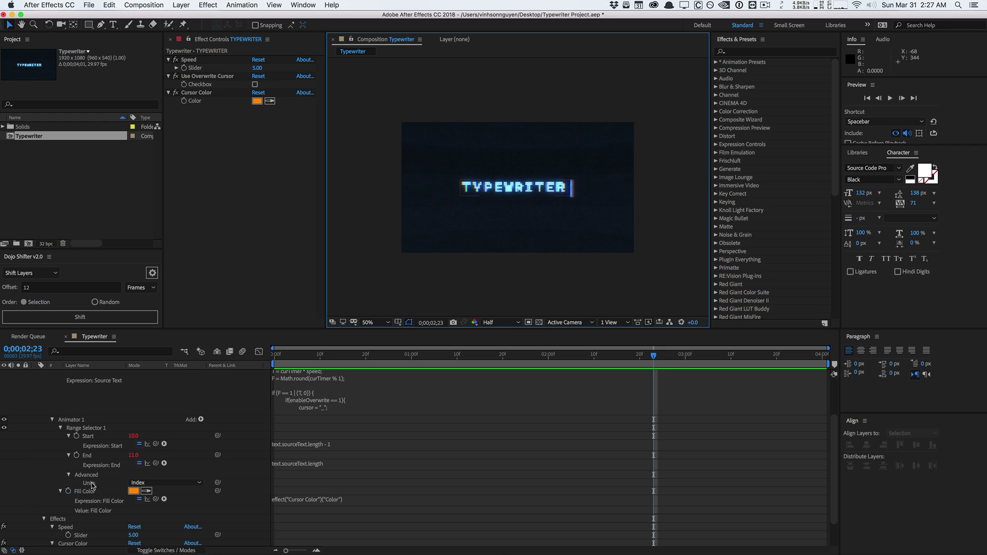
pyautogui.click(154, 482)
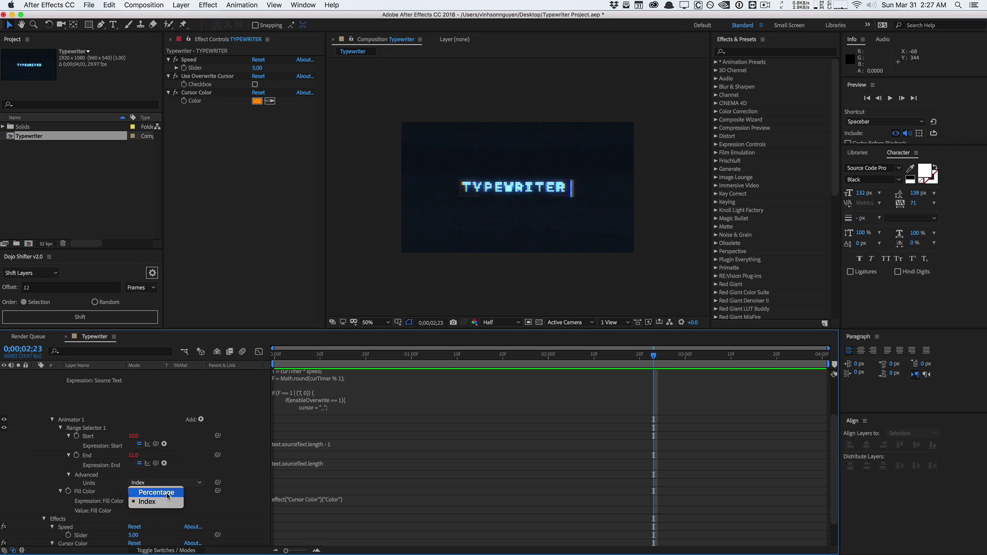
pyautogui.click(155, 502)
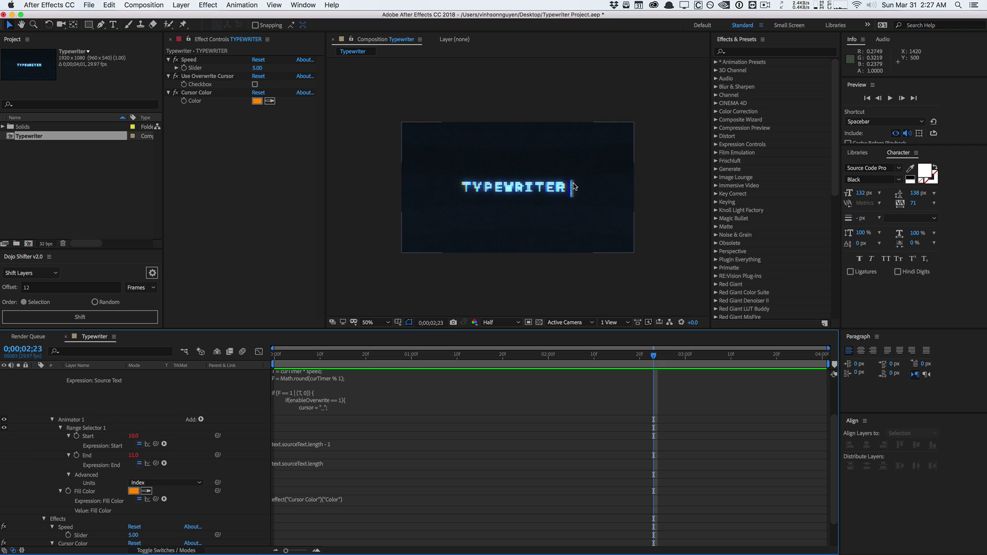
pyautogui.click(293, 443)
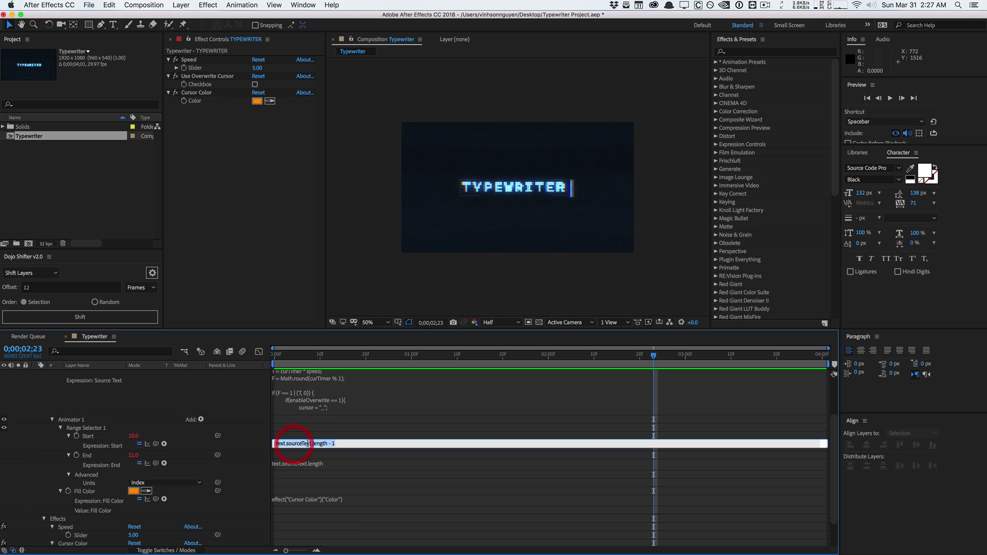
pyautogui.click(305, 443)
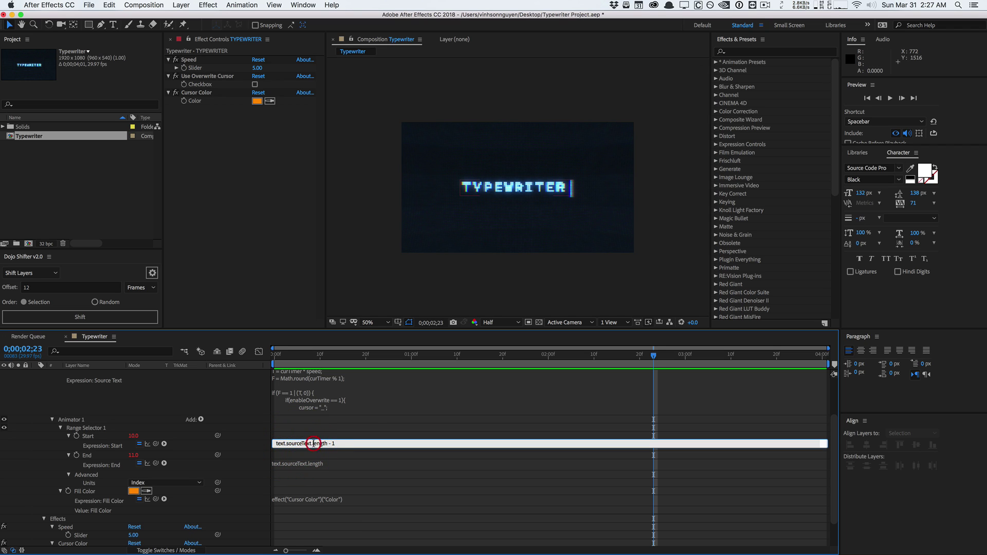
# Finish editing the Start expression and scroll through the TYPEWRITER layer's properties
pyautogui.click(314, 488)
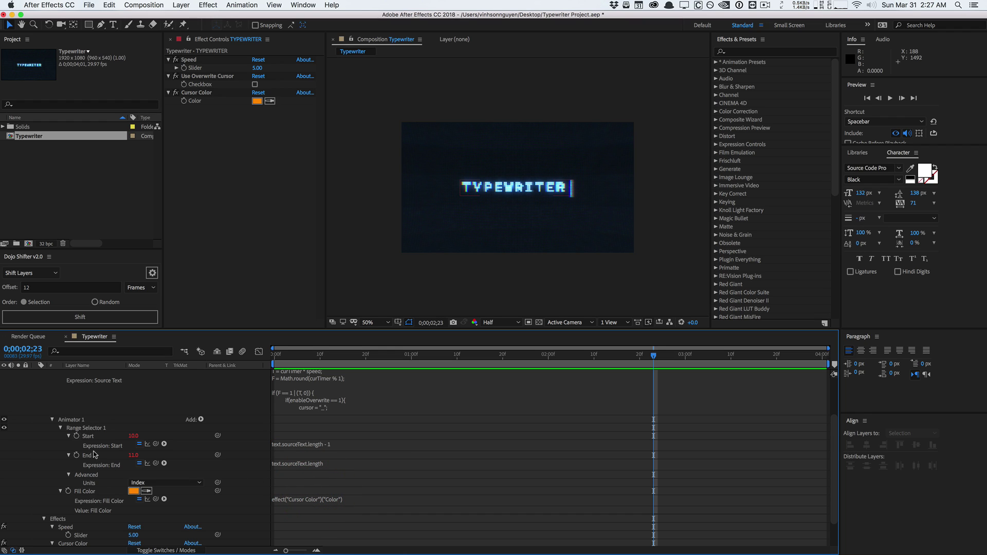
pyautogui.scroll(-3, 96, 455)
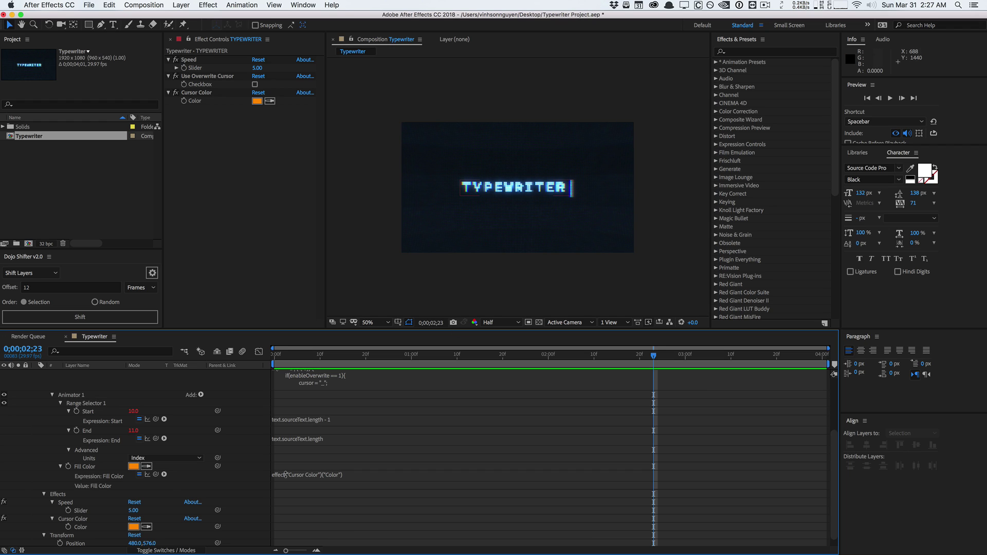
pyautogui.scroll(-1, 342, 468)
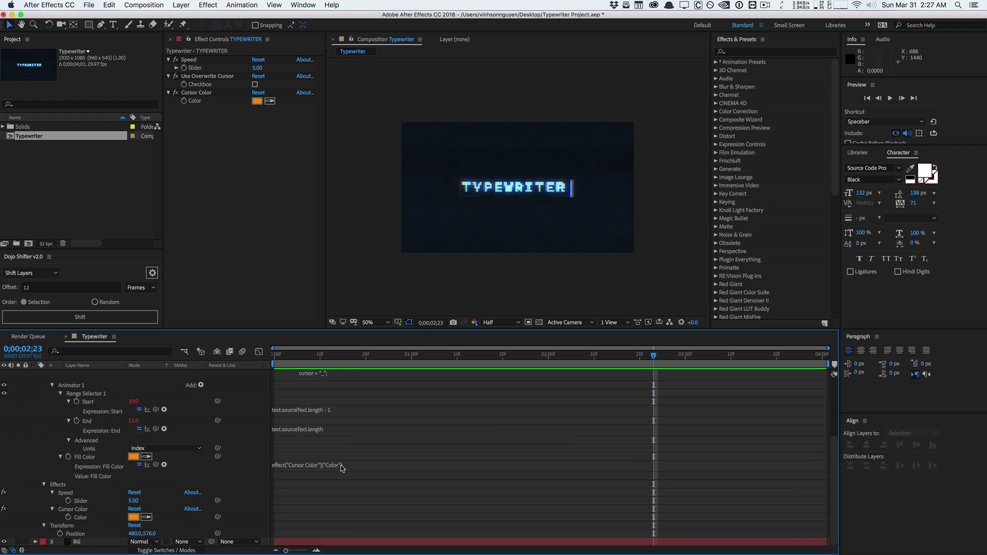
pyautogui.scroll(4, 342, 468)
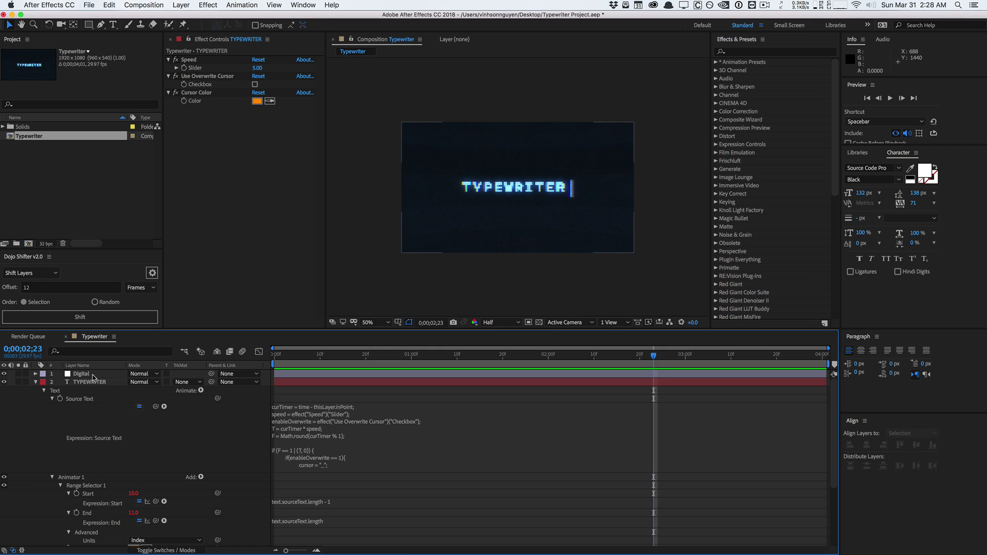
# Tick Use Overwrite Cursor at the TYP frame and scrub to see the underscore cursor
pyautogui.moveTo(432, 354); pyautogui.dragTo(607, 344)
pyautogui.click(483, 354)
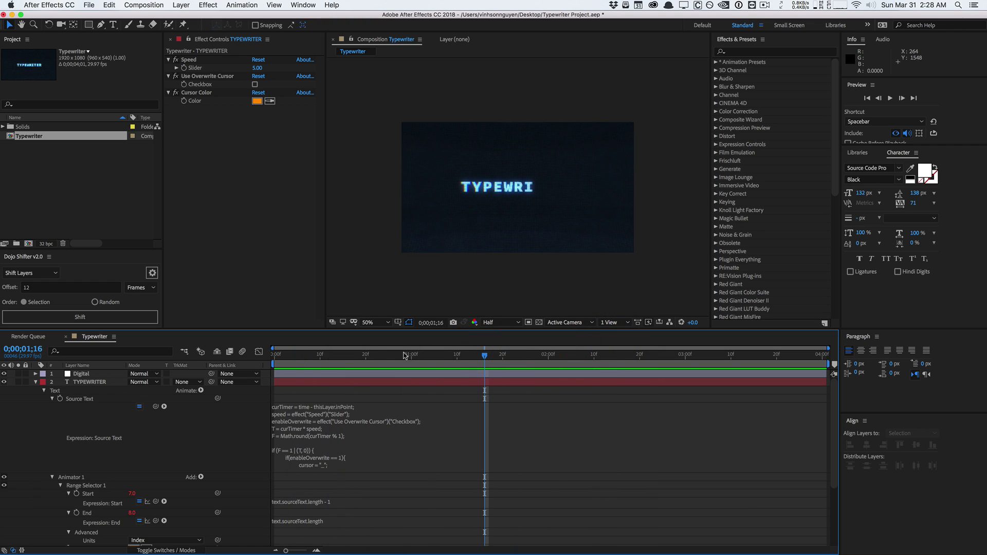
pyautogui.click(365, 355)
pyautogui.click(254, 84)
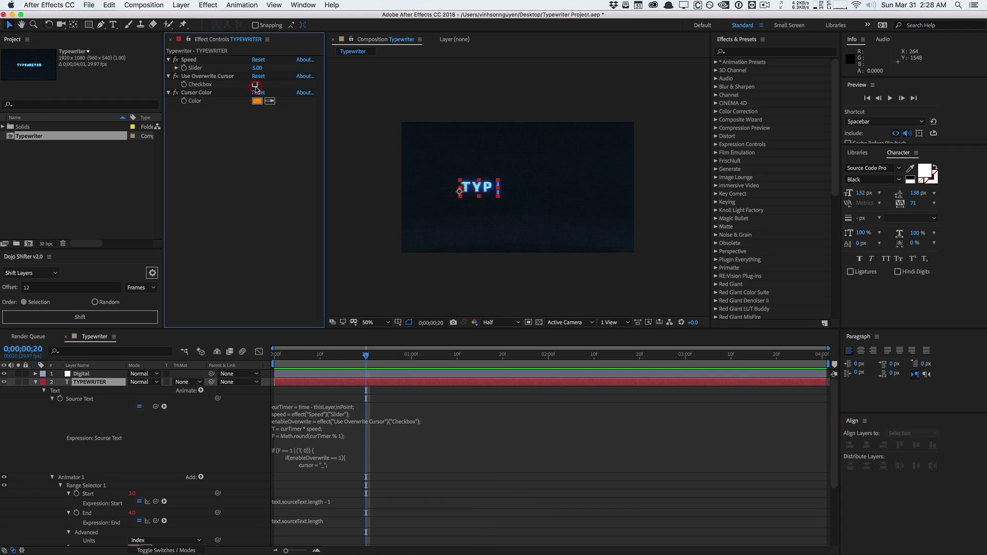
pyautogui.click(272, 173)
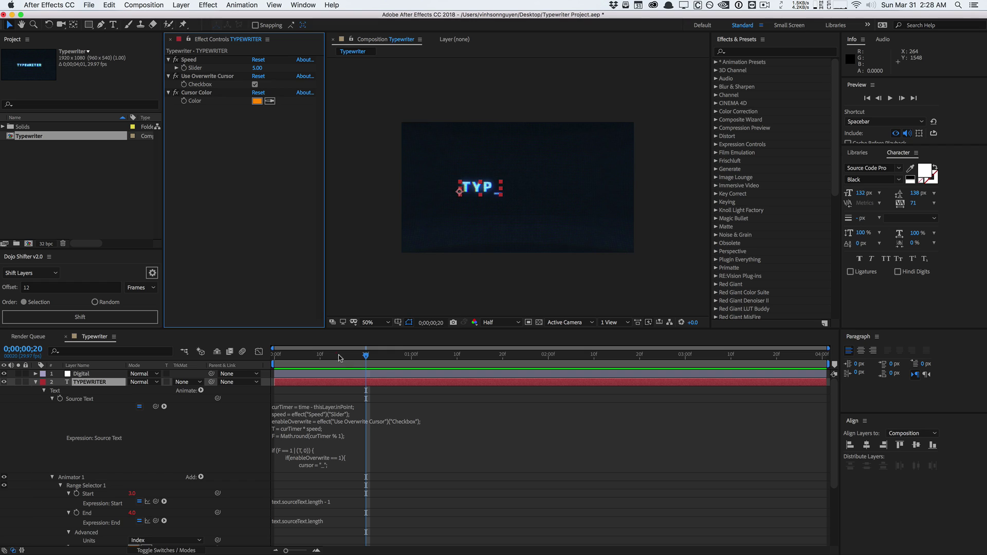
pyautogui.moveTo(339, 354); pyautogui.dragTo(411, 353)
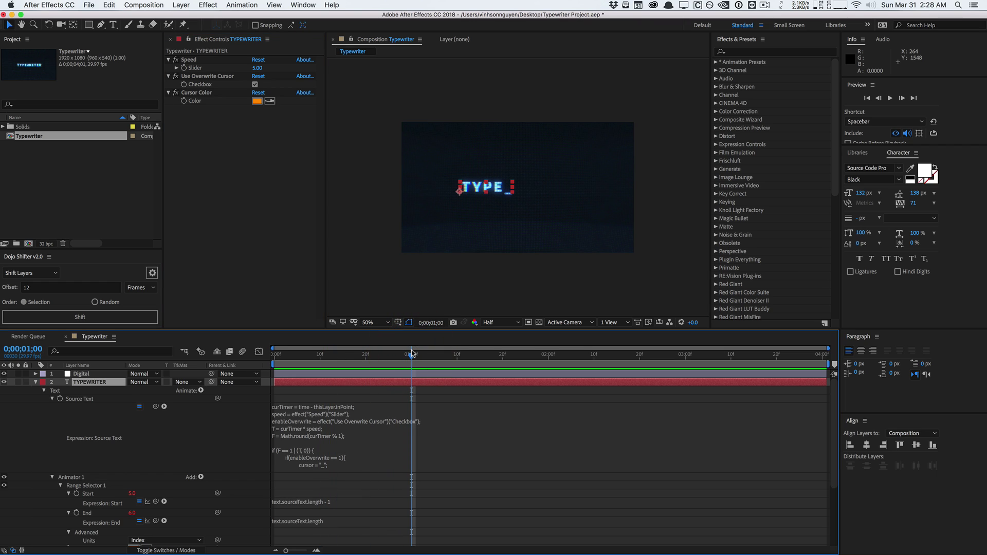
# Collapse TYPEWRITER, scrub the glitched type-on, and scroll the Holomatrix II settings
pyautogui.click(36, 381)
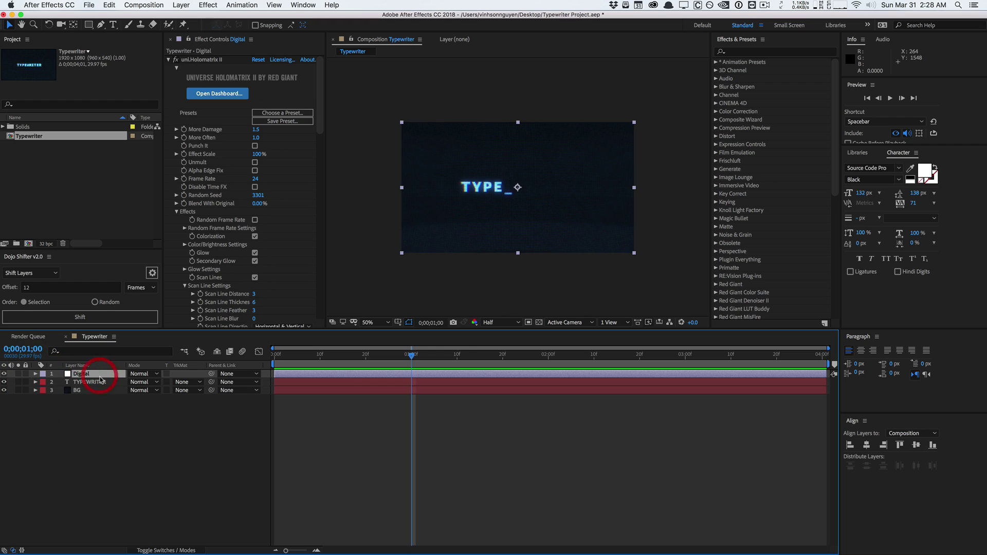
pyautogui.moveTo(430, 358); pyautogui.dragTo(668, 333)
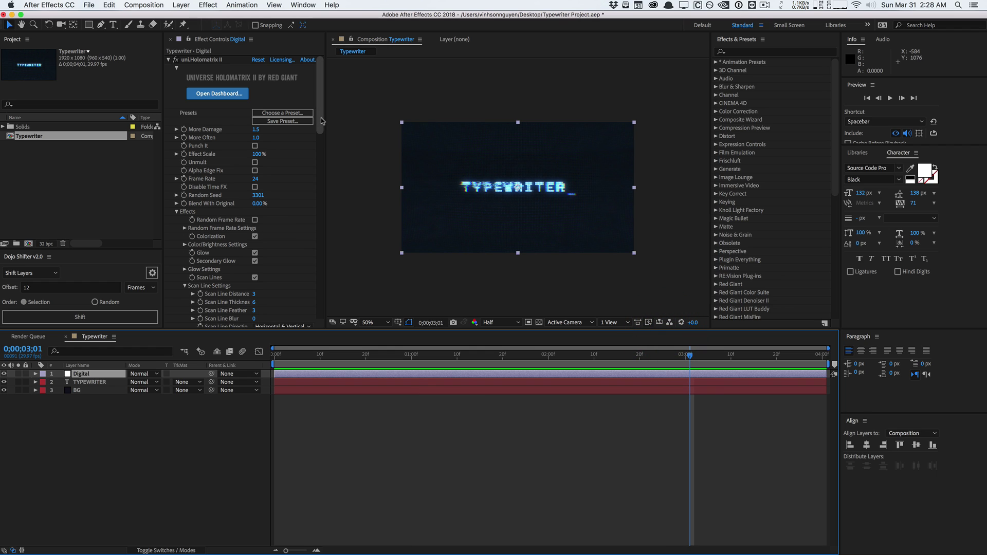
pyautogui.moveTo(323, 121); pyautogui.dragTo(322, 114)
pyautogui.moveTo(320, 110)
pyautogui.mouseDown()
pyautogui.moveTo(319, 137)
pyautogui.moveTo(321, 98)
pyautogui.mouseUp()
# Toggle uni.Holomatrix II off and on repeatedly to compare, leave it on, and play
pyautogui.click(177, 60)
pyautogui.click(177, 60)
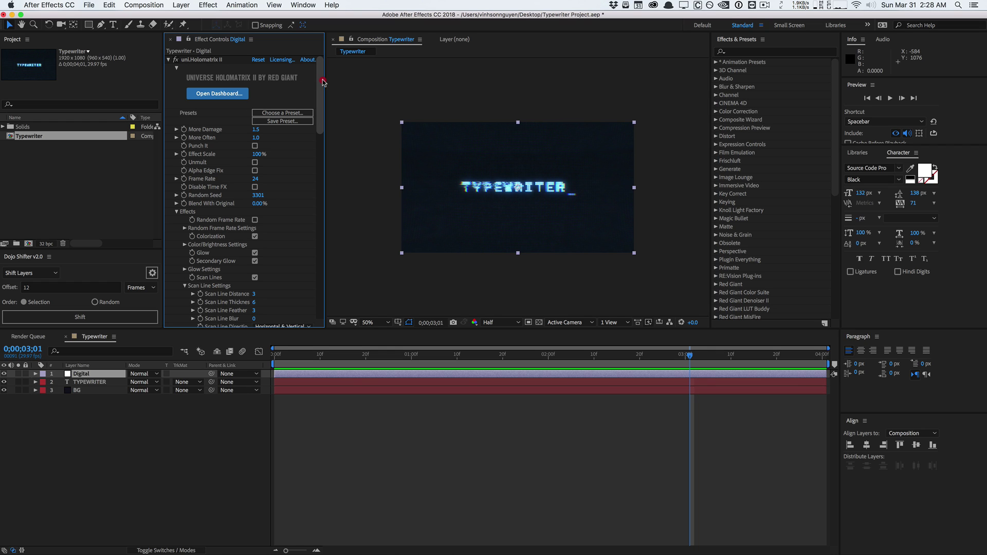
pyautogui.moveTo(323, 82)
pyautogui.mouseDown()
pyautogui.moveTo(320, 108)
pyautogui.moveTo(317, 77)
pyautogui.mouseUp()
pyautogui.click(175, 61)
pyautogui.click(175, 61)
pyautogui.click(175, 60)
pyautogui.click(175, 60)
pyautogui.click(176, 61)
pyautogui.click(175, 60)
pyautogui.click(175, 60)
pyautogui.click(175, 60)
pyautogui.moveTo(320, 80); pyautogui.dragTo(326, 189)
pyautogui.press('space')
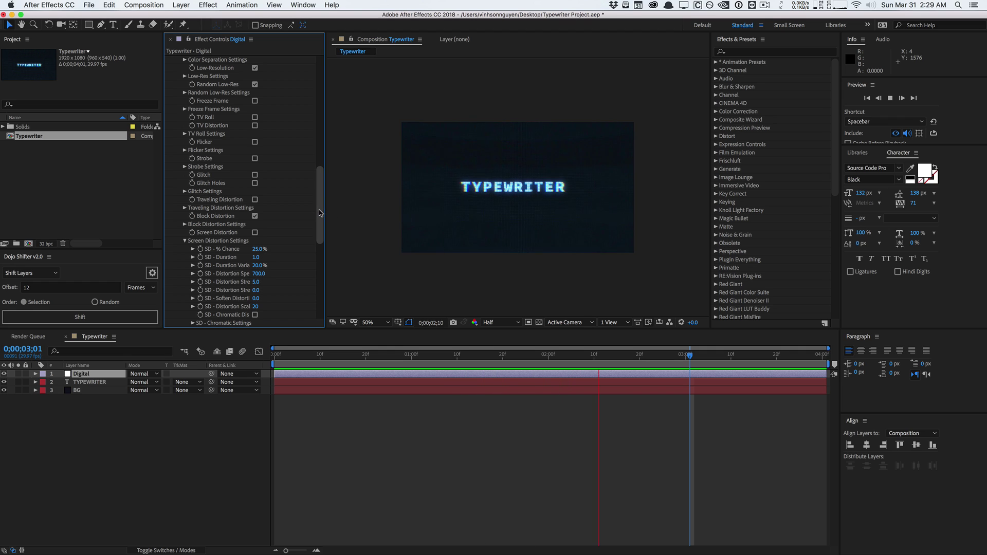
# Stop the preview at 02;04 and toggle uni.Chromatic Aberration off and back on
pyautogui.moveTo(319, 213); pyautogui.dragTo(328, 302)
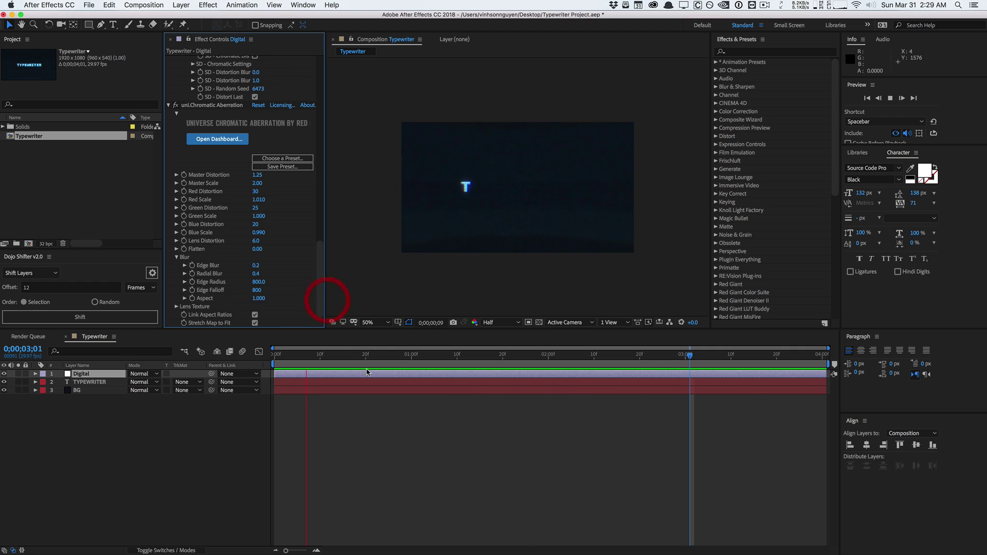
pyautogui.click(567, 355)
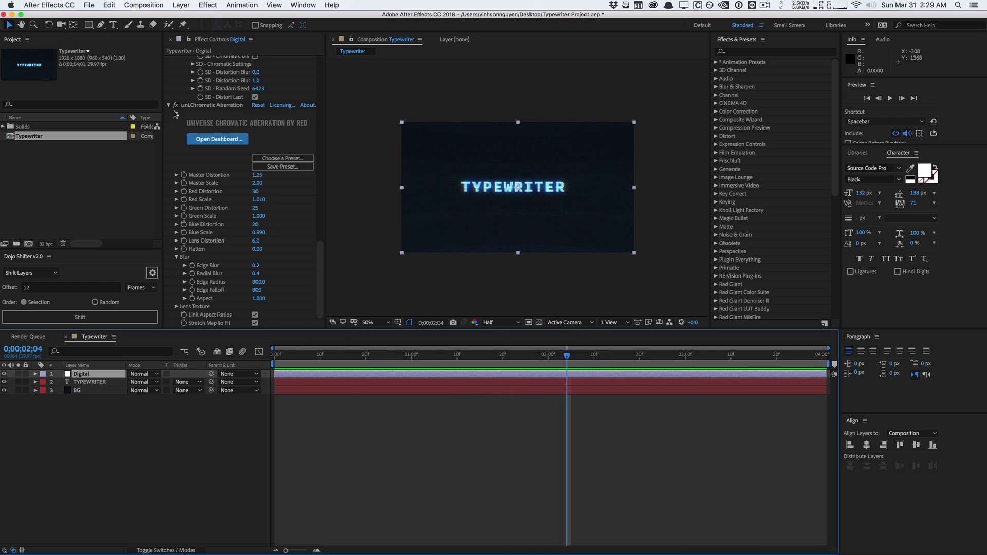
pyautogui.click(175, 106)
pyautogui.click(176, 106)
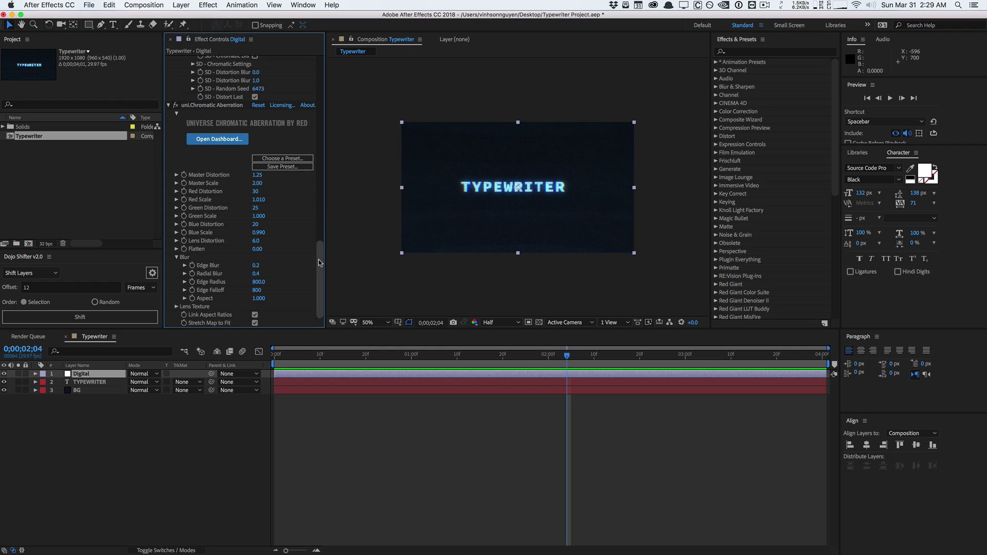
pyautogui.click(318, 290)
# Scroll Effect Controls back up, move to 03;09, and play the finished animation
pyautogui.moveTo(321, 265); pyautogui.dragTo(323, 77)
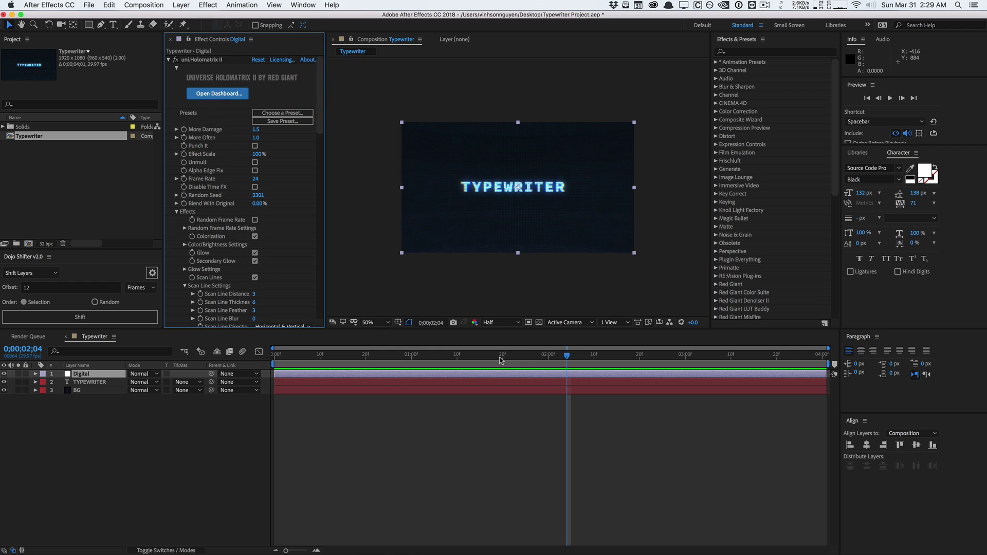
pyautogui.moveTo(498, 359); pyautogui.dragTo(727, 355)
pyautogui.click(724, 338)
pyautogui.press('space')
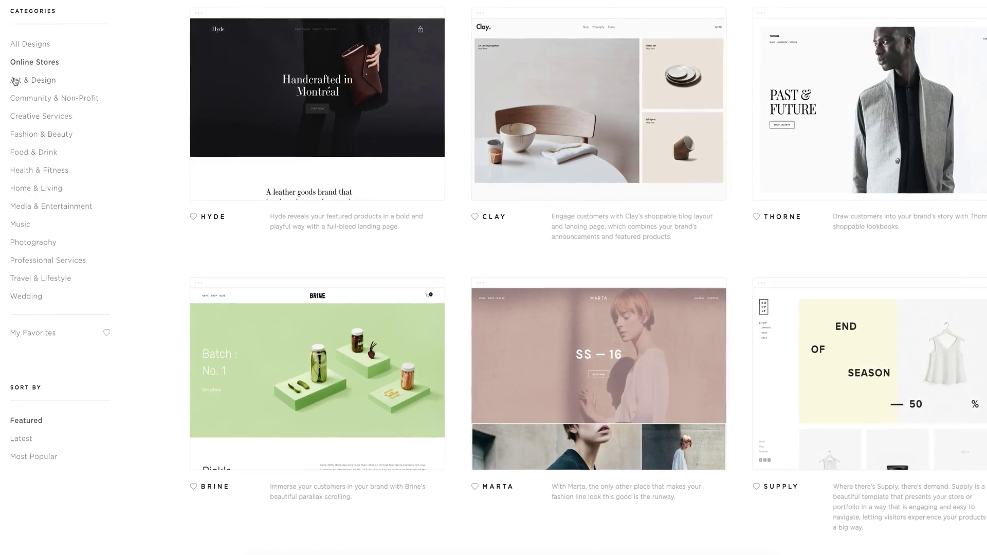
# Browse the Art & Design, Community & Non-Profit and Creative Services template categories
pyautogui.click(15, 81)
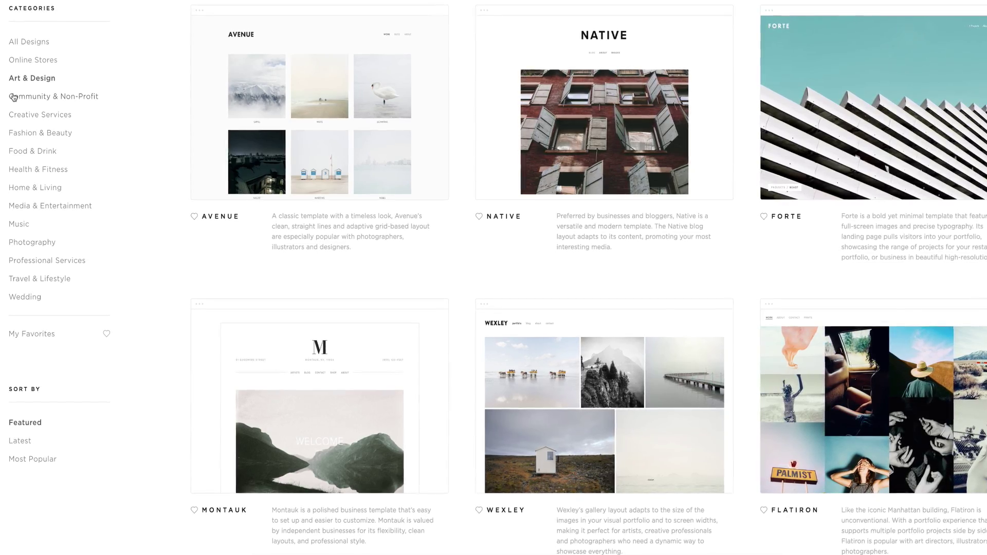
pyautogui.click(14, 96)
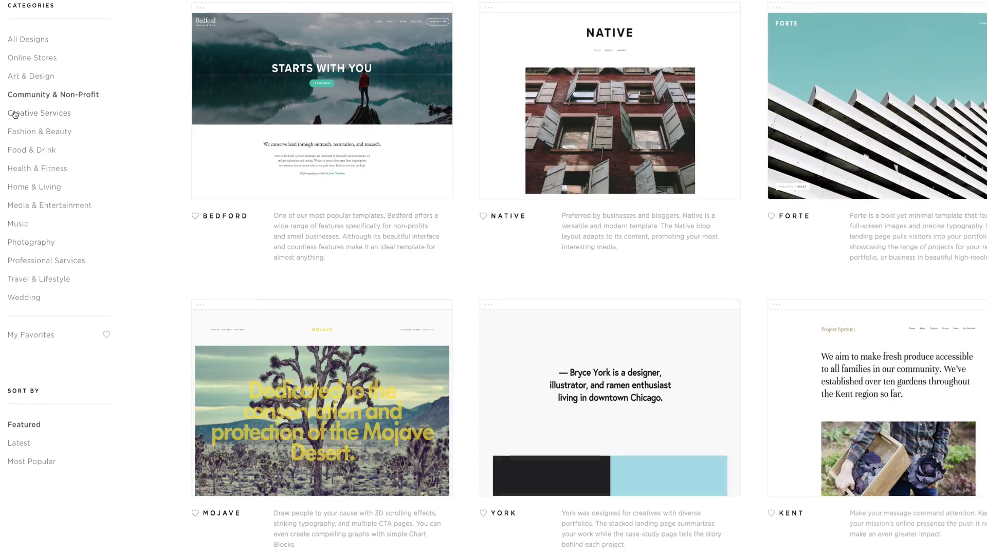
pyautogui.click(15, 114)
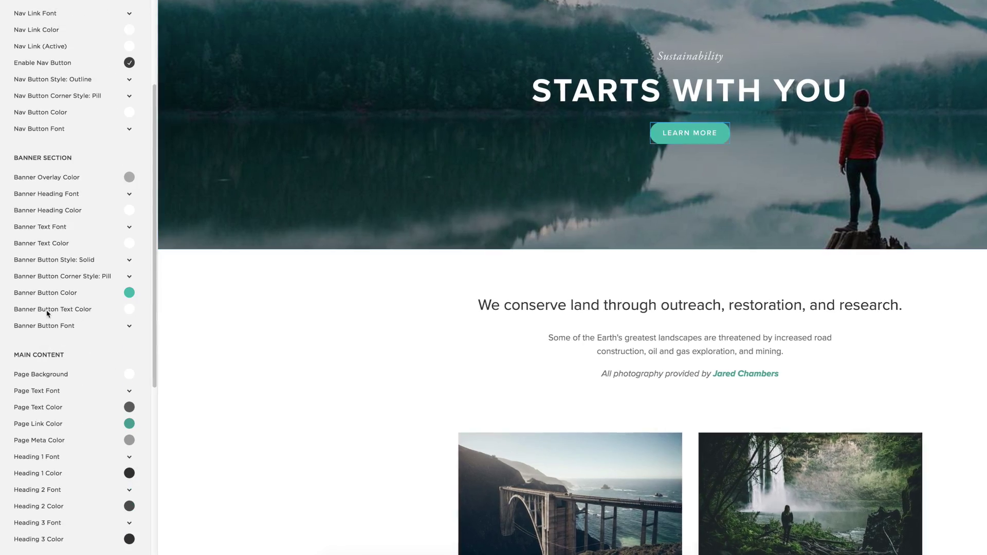
# Change the Banner Button Color and set the Page Link Color to light blue
pyautogui.click(129, 293)
pyautogui.moveTo(73, 229); pyautogui.dragTo(81, 228)
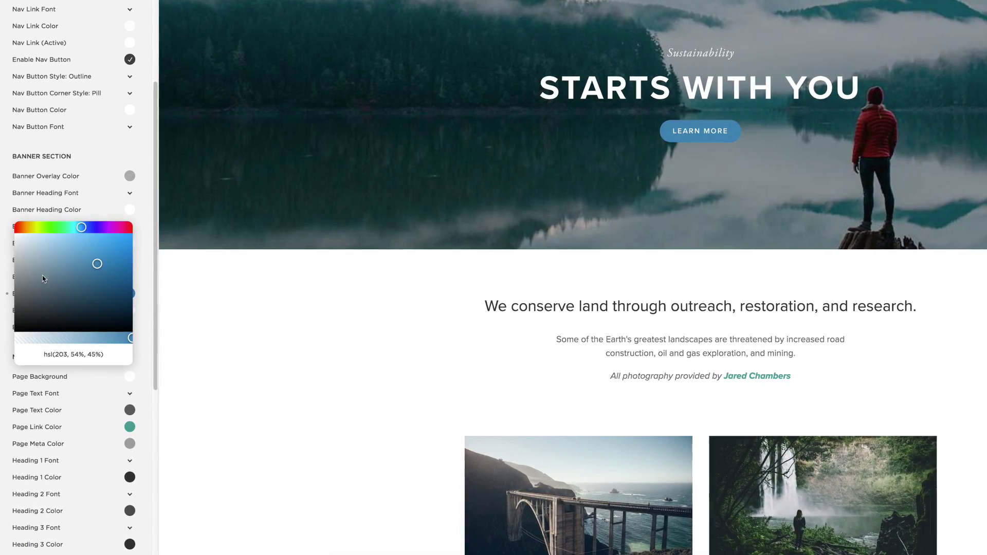
pyautogui.moveTo(31, 294); pyautogui.dragTo(24, 303)
pyautogui.scroll(-1, 132, 380)
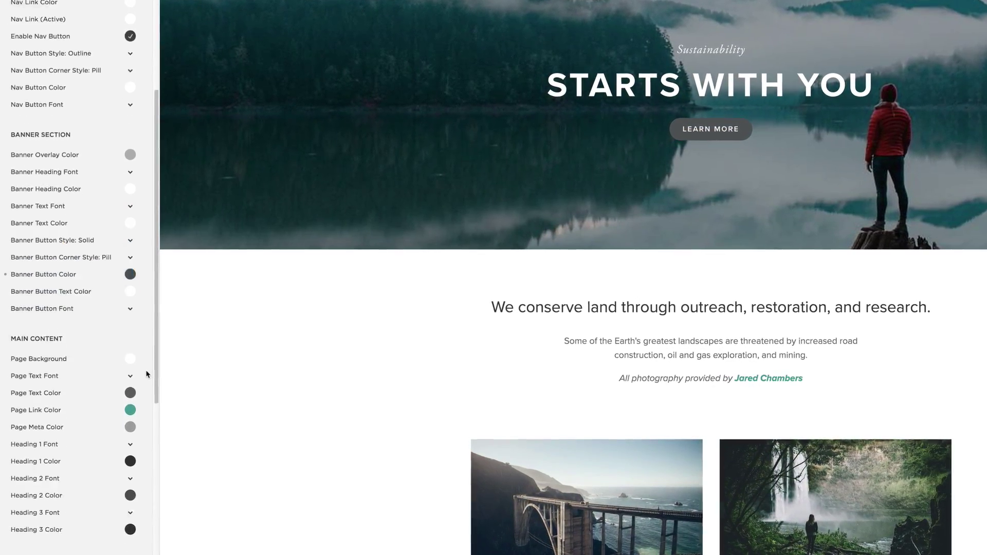
pyautogui.click(131, 381)
pyautogui.moveTo(94, 315); pyautogui.dragTo(72, 333)
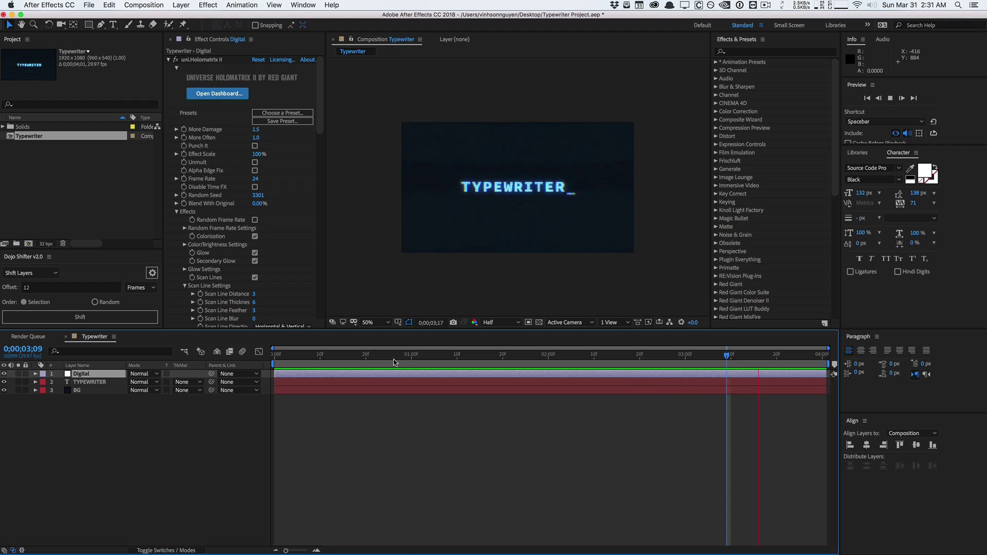
pyautogui.click(393, 360)
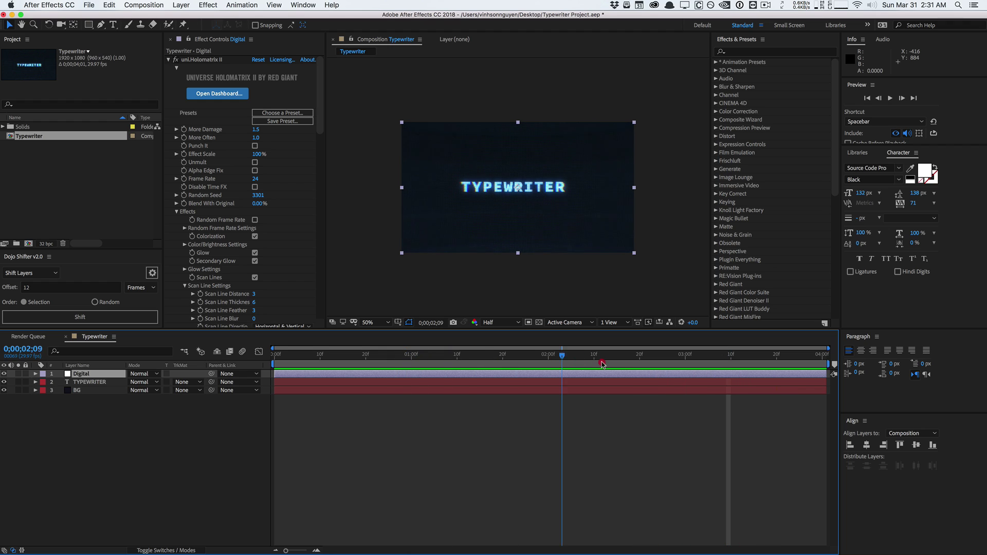
pyautogui.click(623, 362)
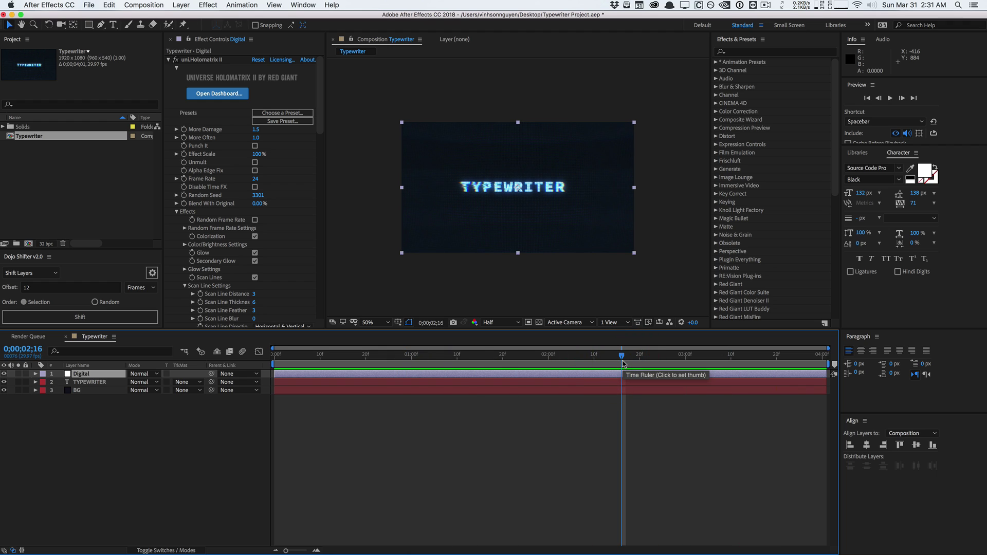